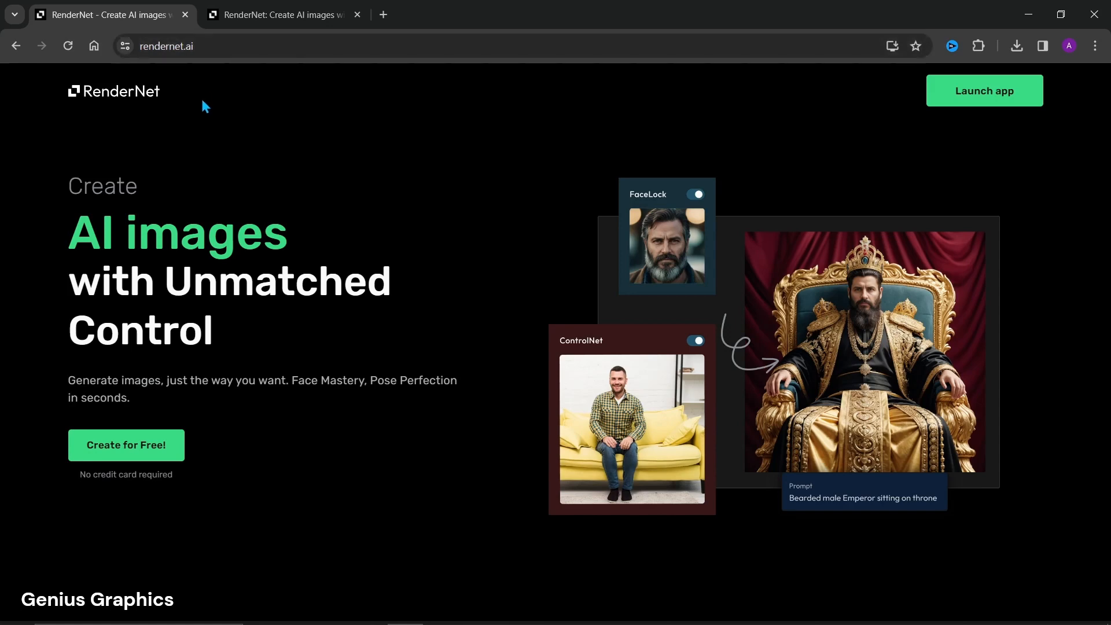
- Look through the RenderNet home page's AI tools, use cases and community examples, and return to its beginning
{"action": "middle_click", "coordinate": [472, 280]}
{"action": "middle_click", "coordinate": [472, 329]}
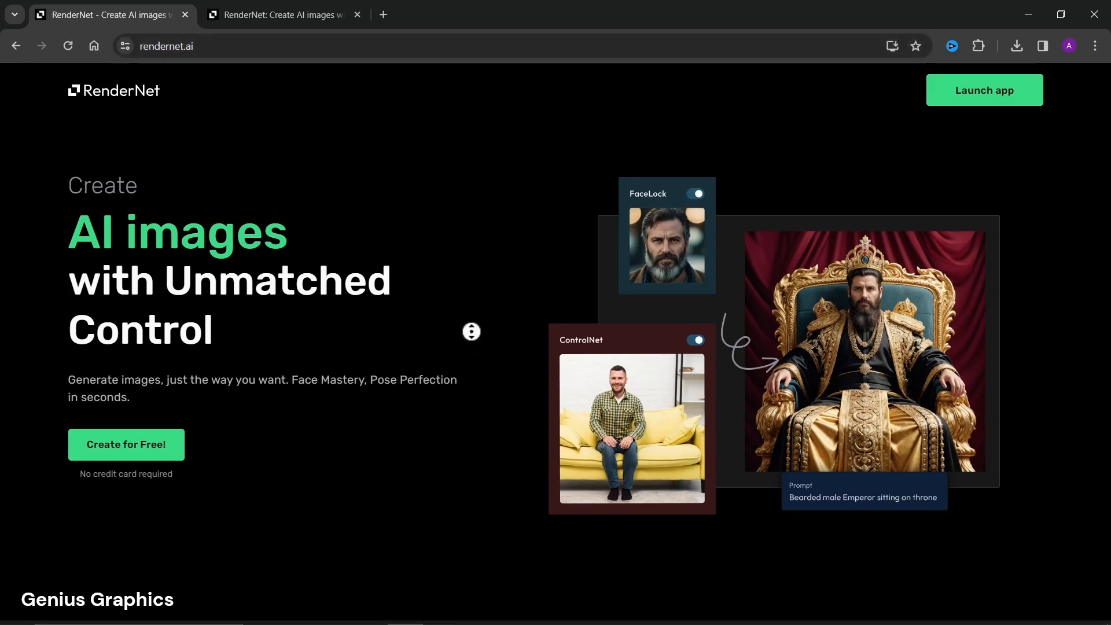
{"action": "scroll", "coordinate": [472, 384], "scroll_direction": "down", "scroll_amount": 3}
{"action": "scroll", "coordinate": [472, 388], "scroll_direction": "down", "scroll_amount": 10}
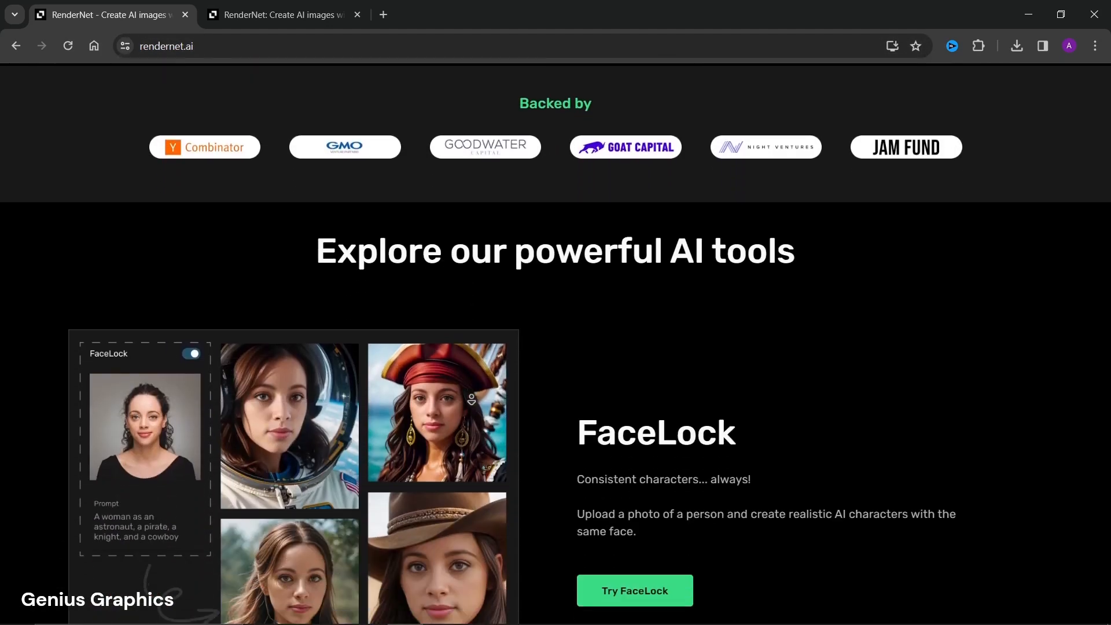
{"action": "scroll", "coordinate": [472, 400], "scroll_direction": "down", "scroll_amount": 15}
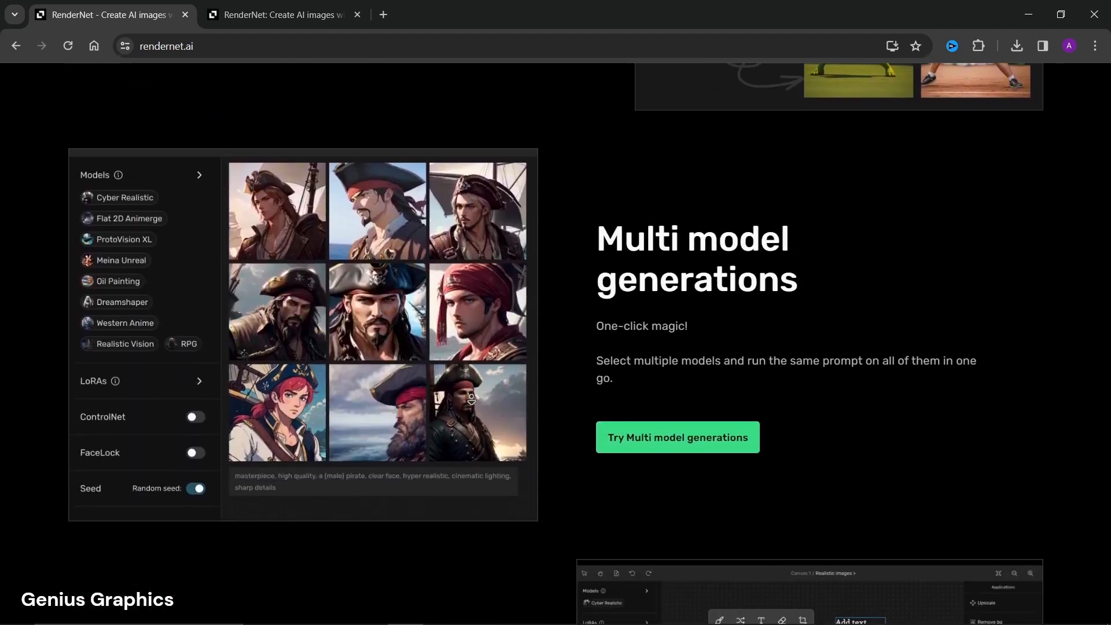
{"action": "scroll", "coordinate": [472, 405], "scroll_direction": "down", "scroll_amount": 15}
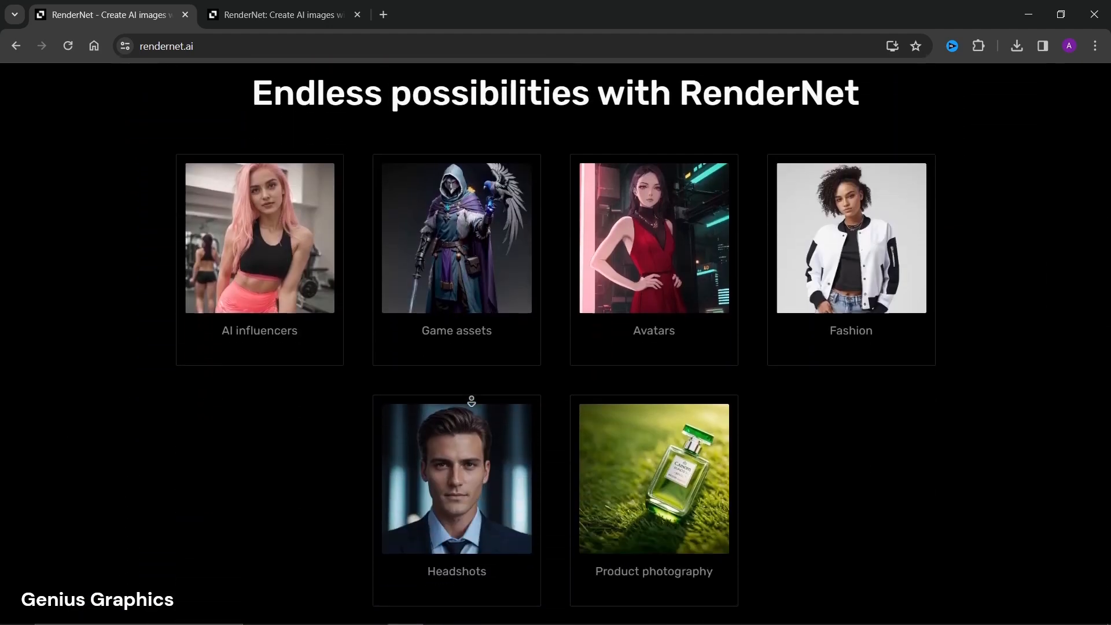
{"action": "scroll", "coordinate": [472, 411], "scroll_direction": "down", "scroll_amount": 15}
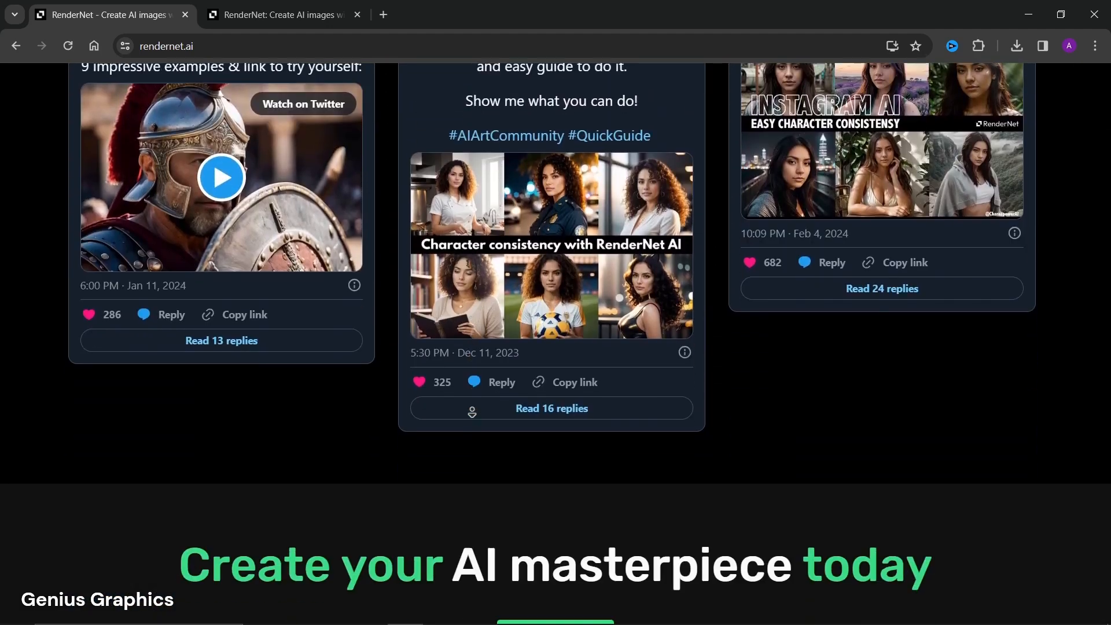
{"action": "scroll", "coordinate": [469, 370], "scroll_direction": "up", "scroll_amount": 15}
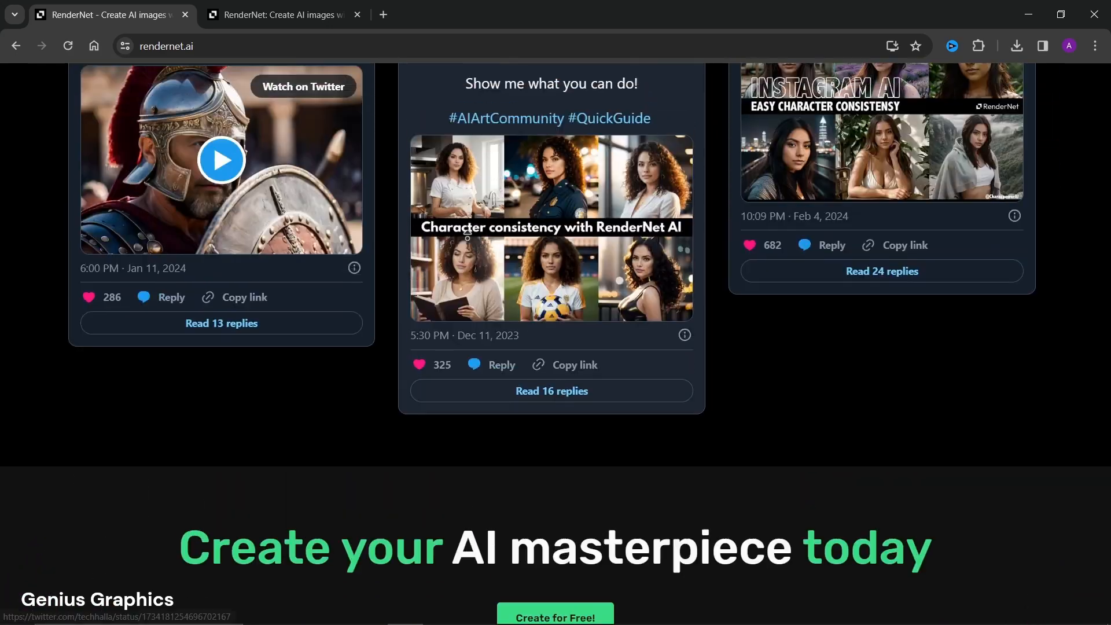
{"action": "scroll", "coordinate": [468, 200], "scroll_direction": "up", "scroll_amount": 15}
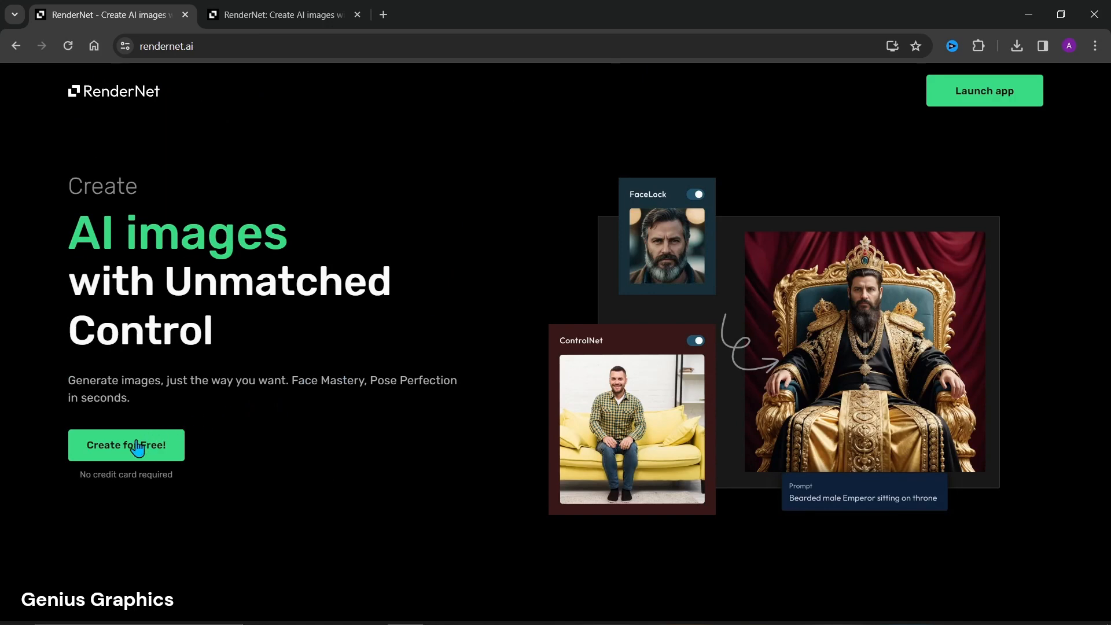
- Start creating for free by signing in with a Google account and open the image generator
{"action": "left_click", "coordinate": [126, 456]}
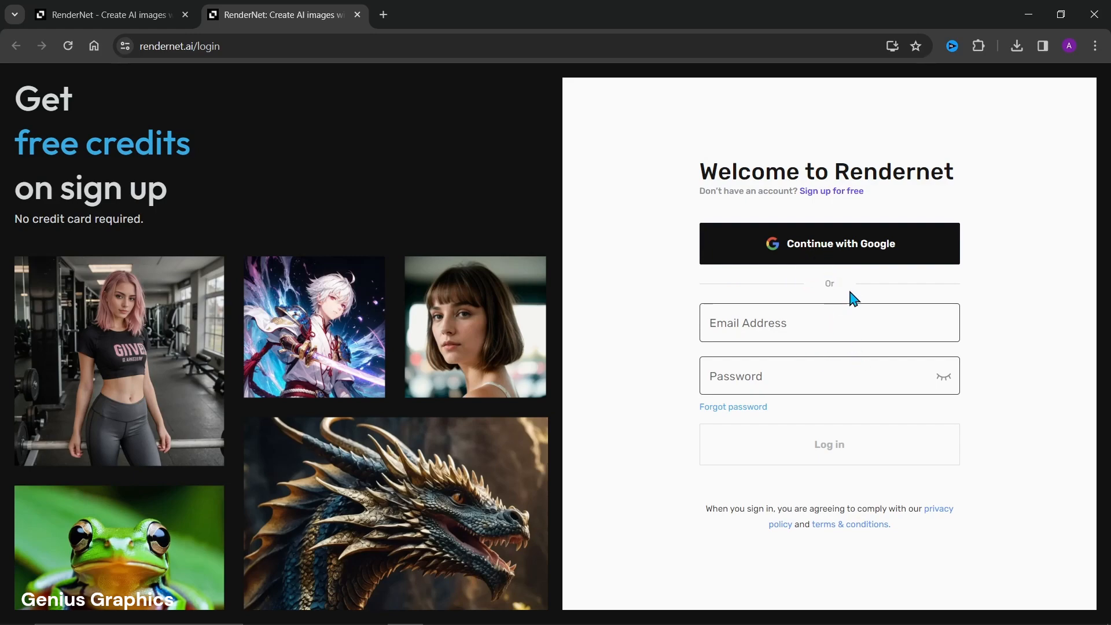
{"action": "left_click", "coordinate": [845, 259]}
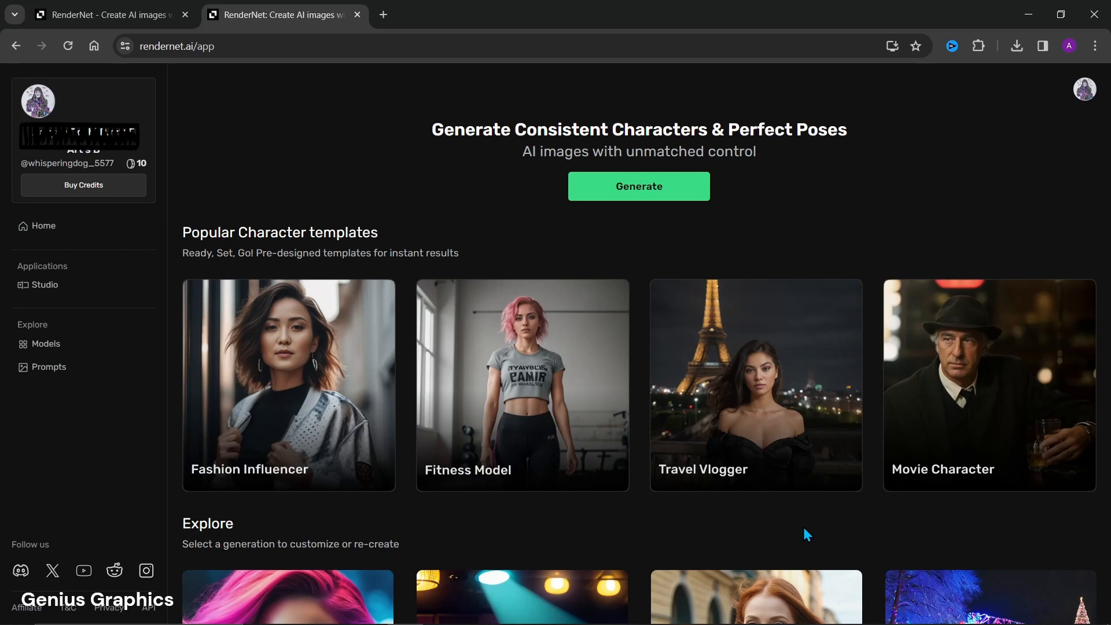
{"action": "left_click", "coordinate": [635, 195]}
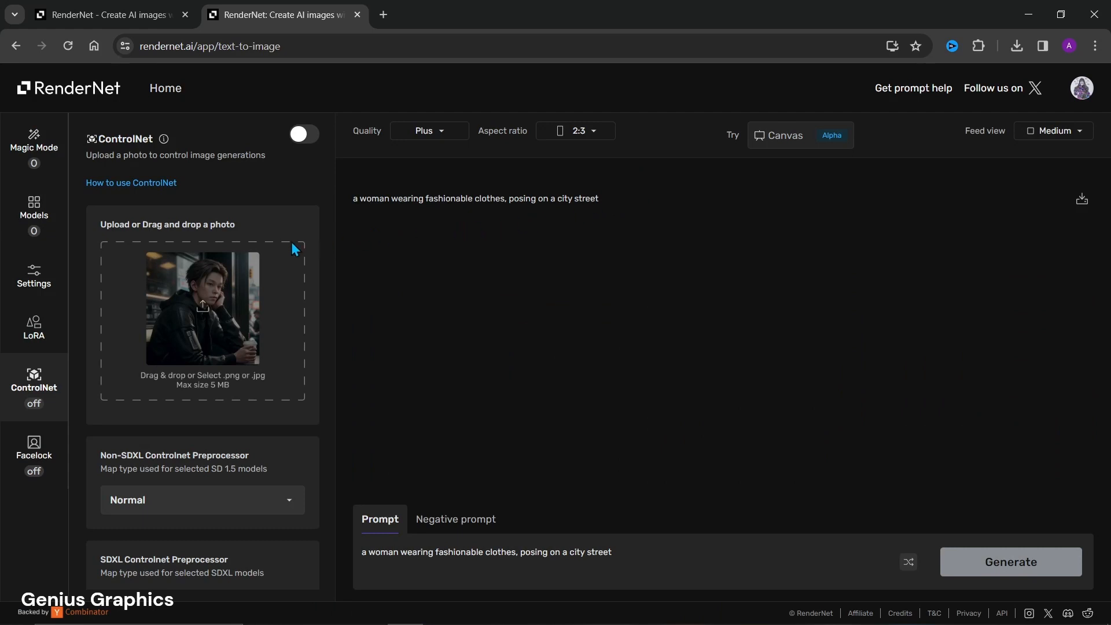
- Examine the image generation settings from seed and sampler through steps, AI guidance and batch size
{"action": "left_click", "coordinate": [34, 279]}
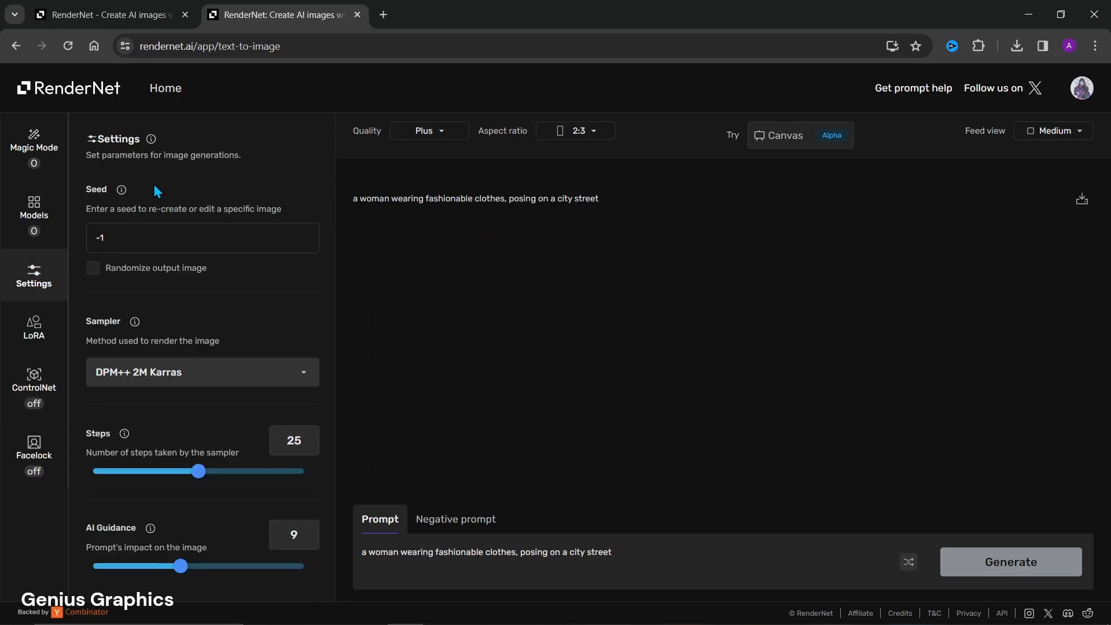
{"action": "scroll", "coordinate": [148, 425], "scroll_direction": "down", "scroll_amount": 1}
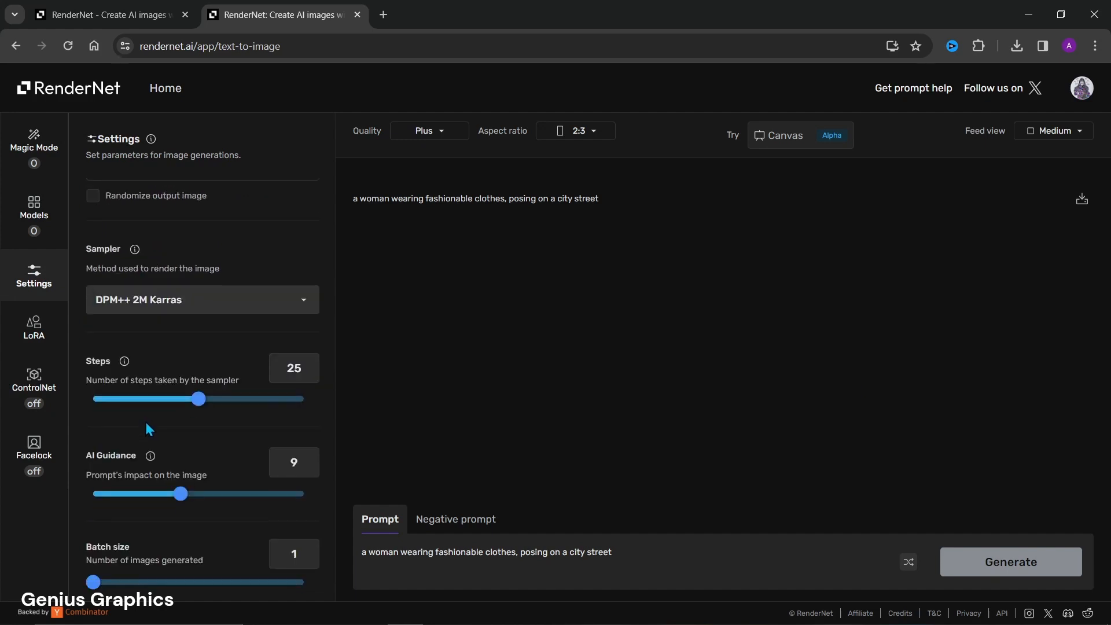
{"action": "scroll", "coordinate": [137, 424], "scroll_direction": "down", "scroll_amount": 1}
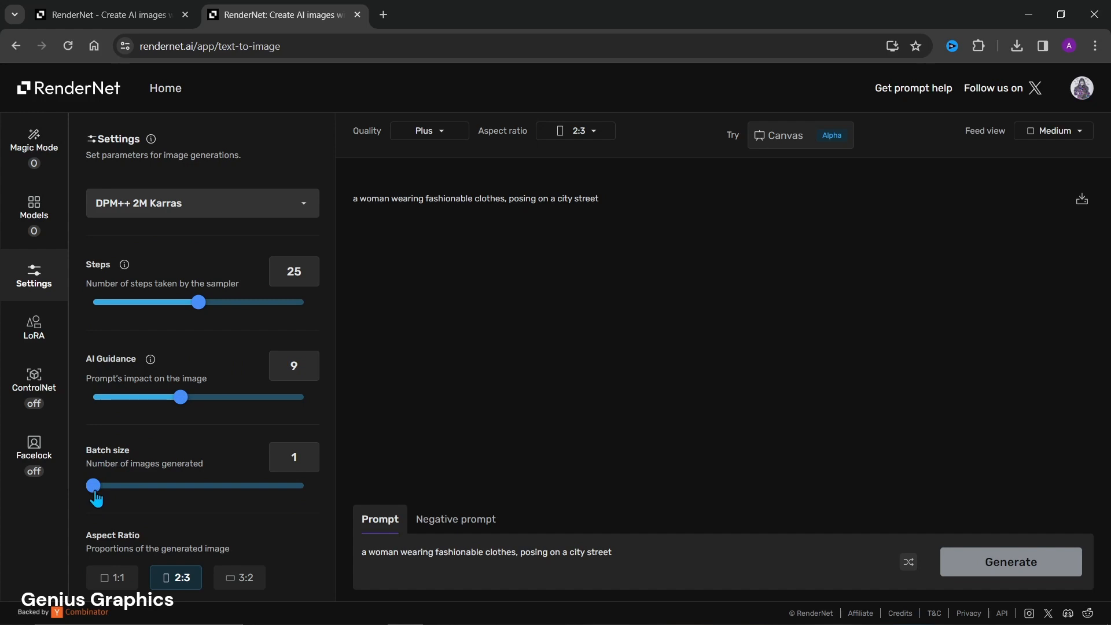
{"action": "mouse_move", "coordinate": [96, 491]}
{"action": "left_mouse_down"}
{"action": "mouse_move", "coordinate": [110, 493]}
{"action": "mouse_move", "coordinate": [97, 492]}
{"action": "left_mouse_up"}
- Select the photoreal models JuggernautXL, COPAX Timeless XL and Epic Realism for the generation
{"action": "left_click", "coordinate": [37, 217]}
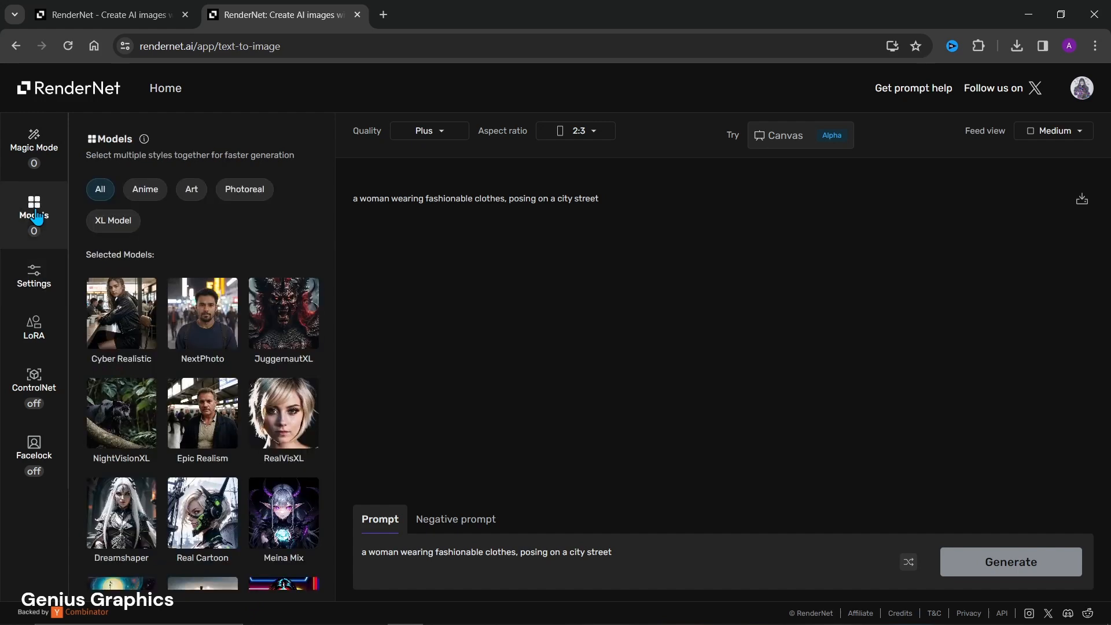
{"action": "left_click", "coordinate": [246, 194]}
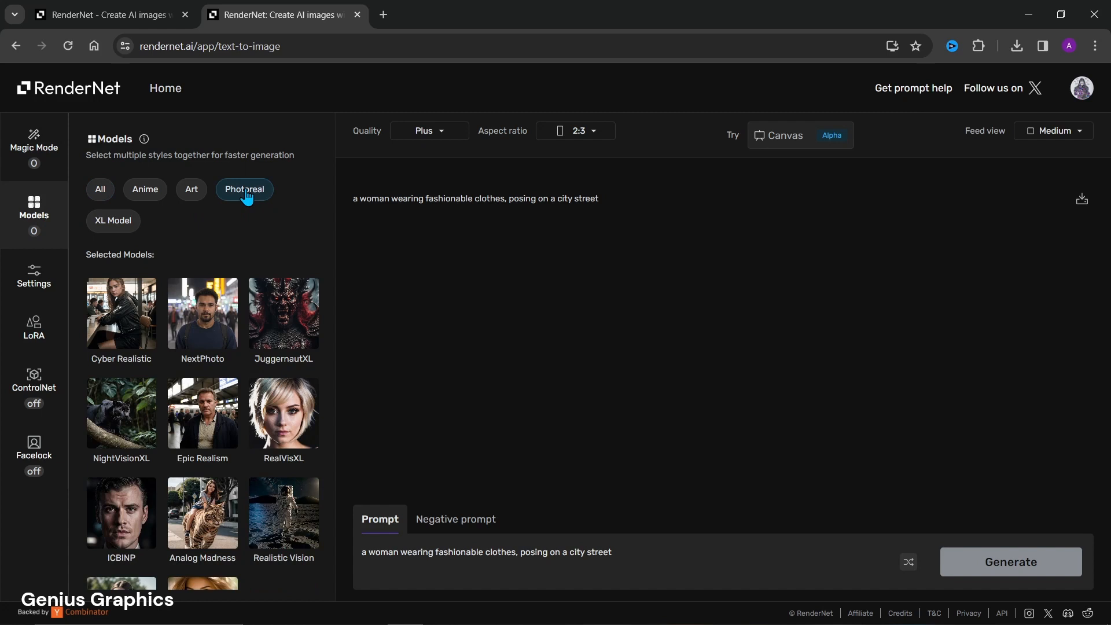
{"action": "left_click", "coordinate": [286, 334]}
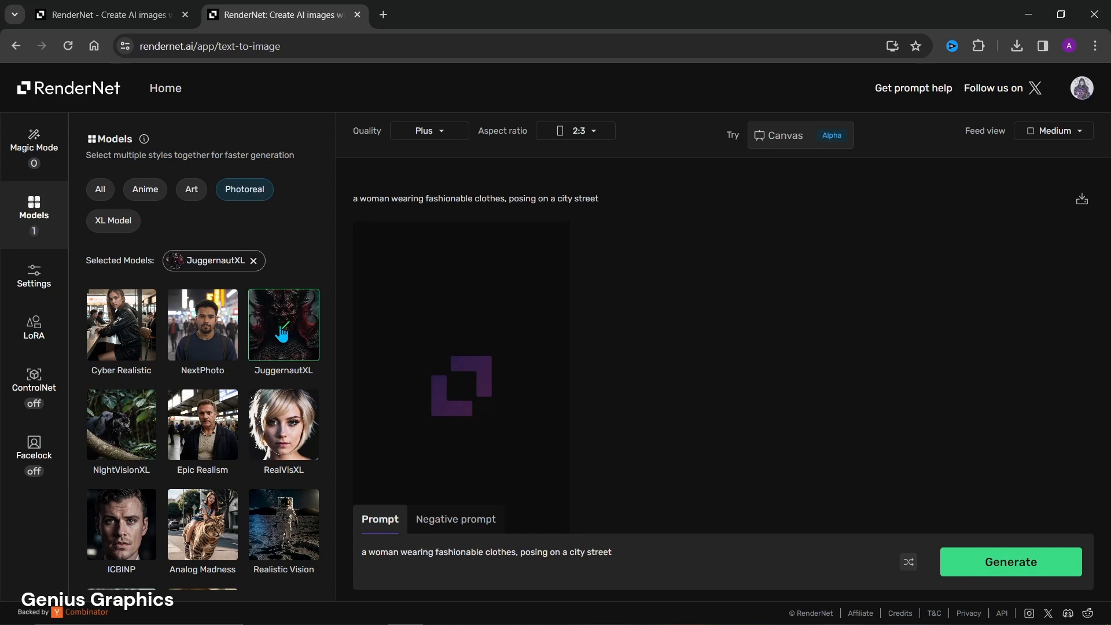
{"action": "scroll", "coordinate": [203, 521], "scroll_direction": "down", "scroll_amount": 2}
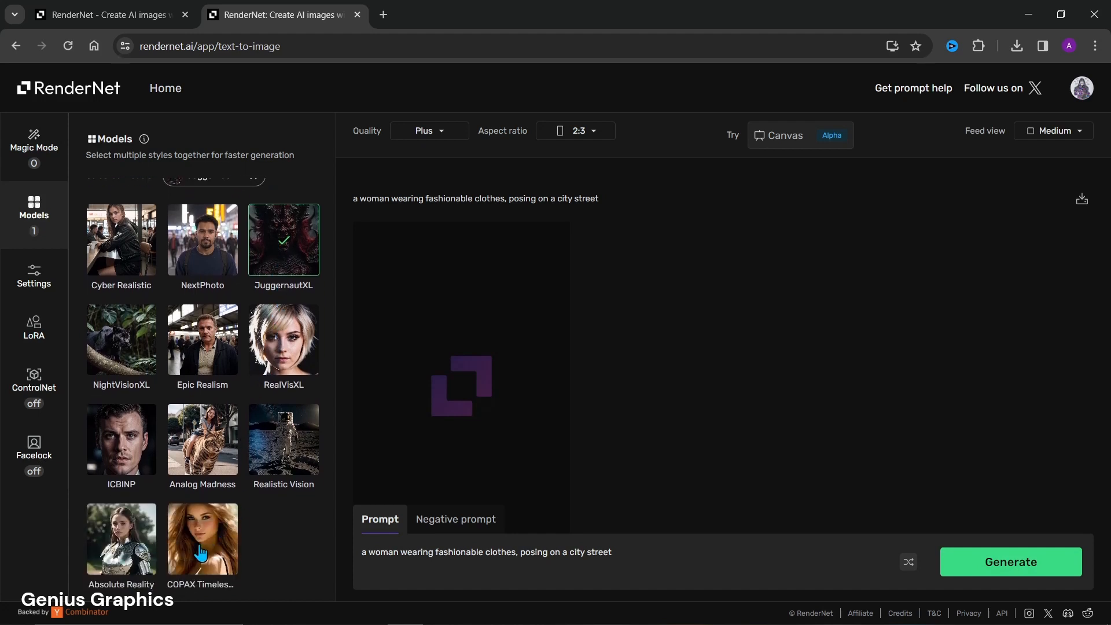
{"action": "left_click", "coordinate": [201, 553]}
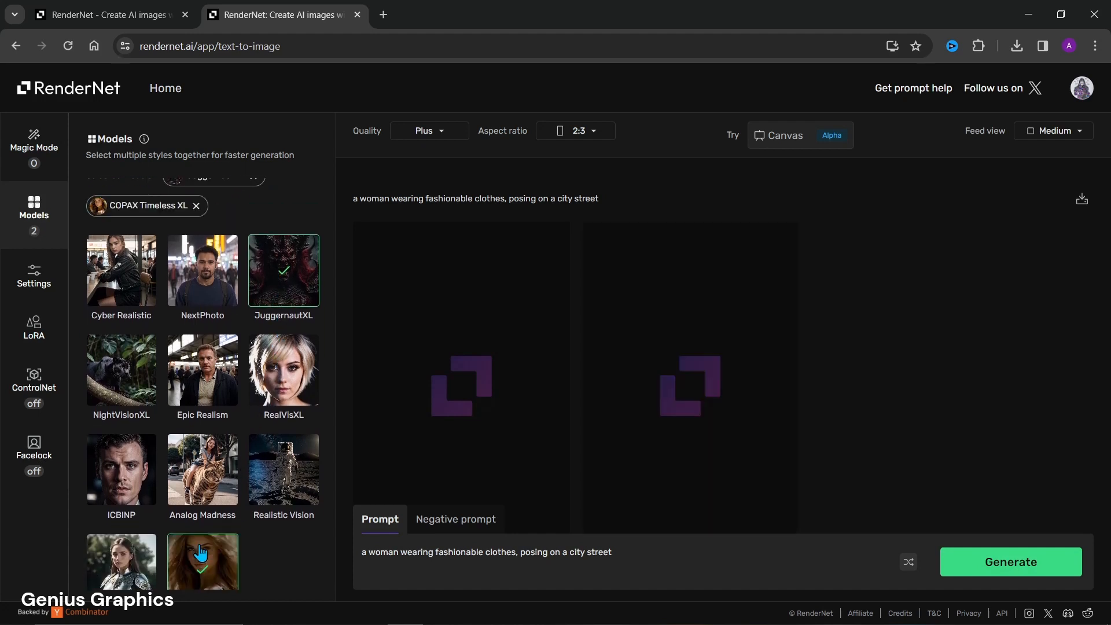
{"action": "left_click", "coordinate": [203, 363]}
{"action": "scroll", "coordinate": [218, 364], "scroll_direction": "down", "scroll_amount": 1}
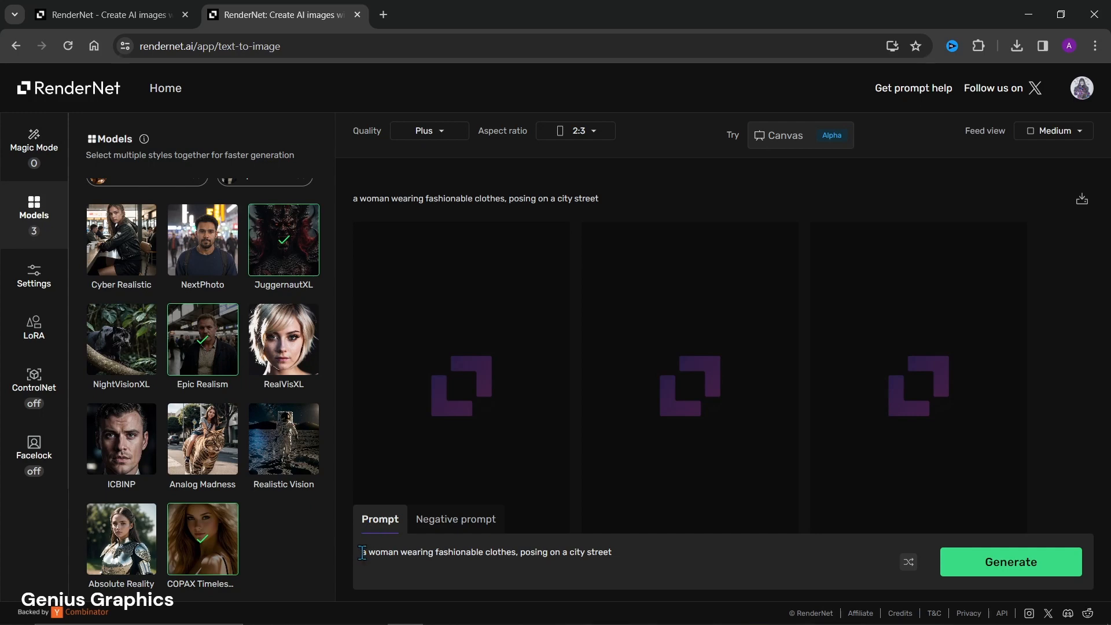
- Replace the prompt with "Cute lady, (light freckles), big smile, shoulder length wavy light brown hair, brown eyes, hyberdetailed photography", walking on street, UHD, realistic skin texture
{"action": "left_click_drag", "start_coordinate": [362, 552], "coordinate": [616, 560]}
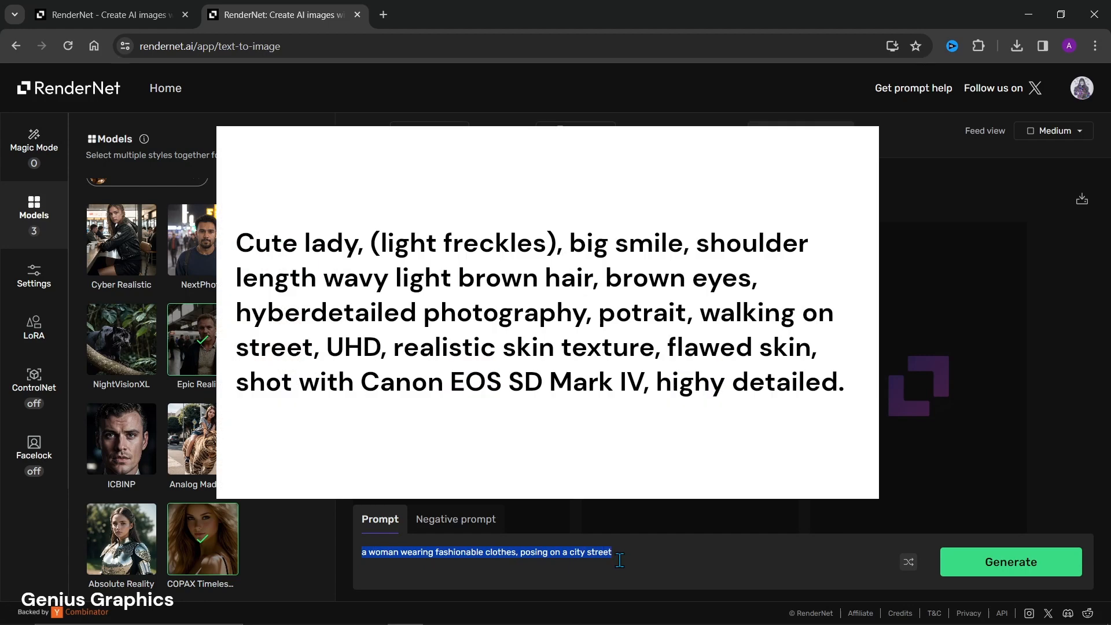
{"action": "type", "text": "Cute lady, (light freckles), big smile, shoulder length wavy light brown hair, brown eyes, hyberdetailed photography, potrait, walking on street, UHD, realistic skin texture, flawed skin, shot with Canon EOS SD Mark IV, highy detailed."}
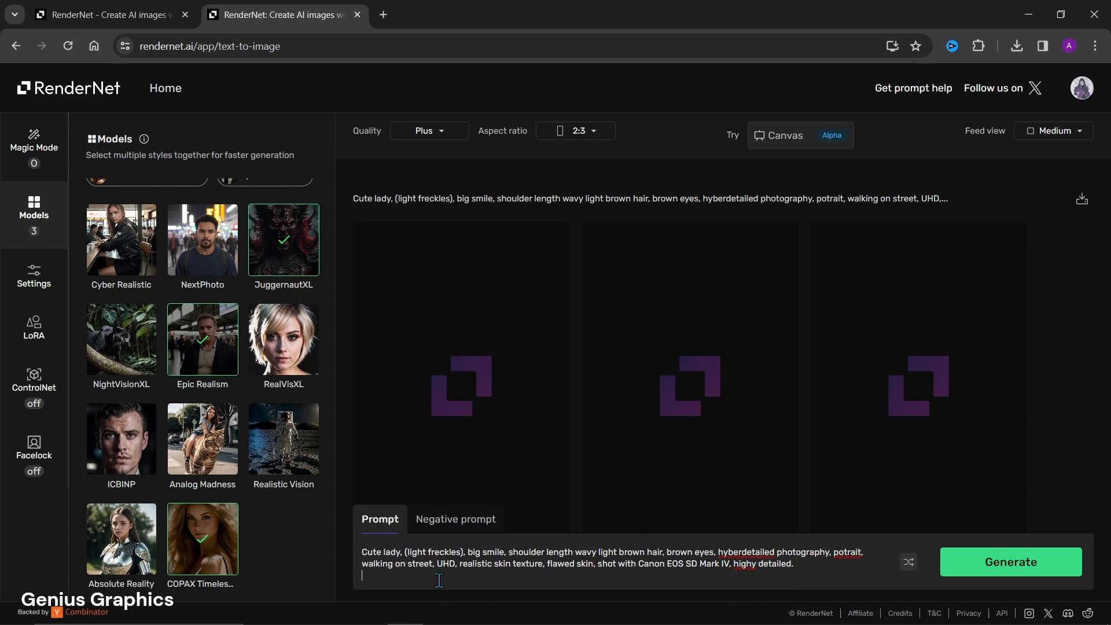
- Replace the negative prompt with "nude, naked, nsfw, breasts, ugly, worst, cross-eyed, extra limbs, deformed, mutilated, disgusting, duplicate, negative_hand-neg, bad proportions, bad anatomy"
{"action": "left_click", "coordinate": [456, 532]}
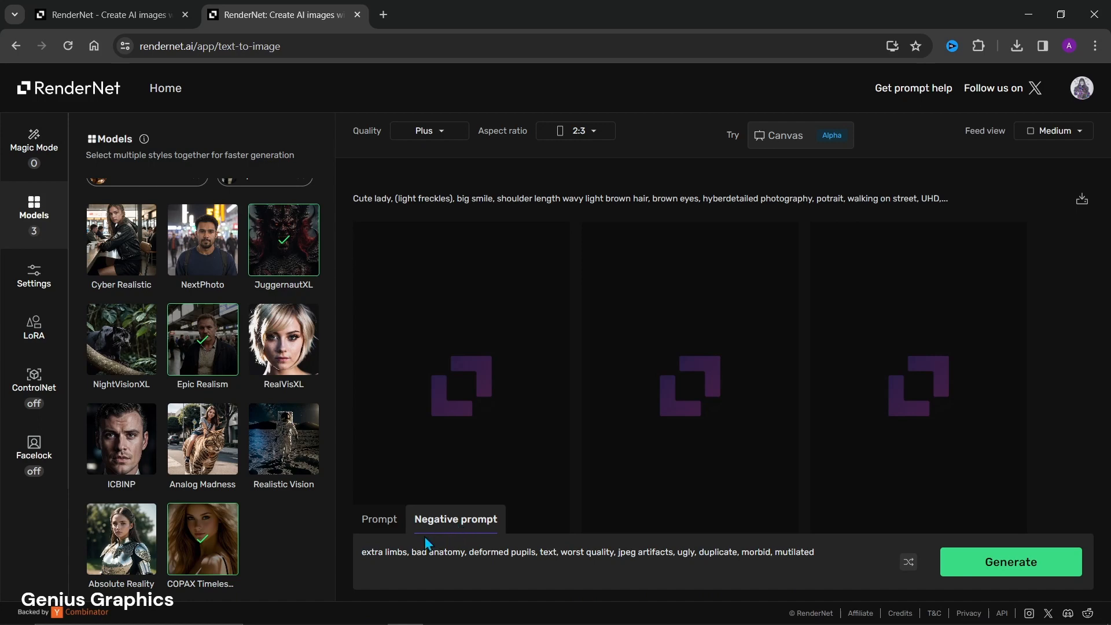
{"action": "left_click_drag", "start_coordinate": [362, 552], "coordinate": [867, 546]}
{"action": "type", "text": "nude, naked, nsfw, breasts, ugly, worst, cross-eyed, extra limbs, deformed, mutilated, disgusting, duplicate, negative_hand-neg, bad proportions, bad anatomy"}
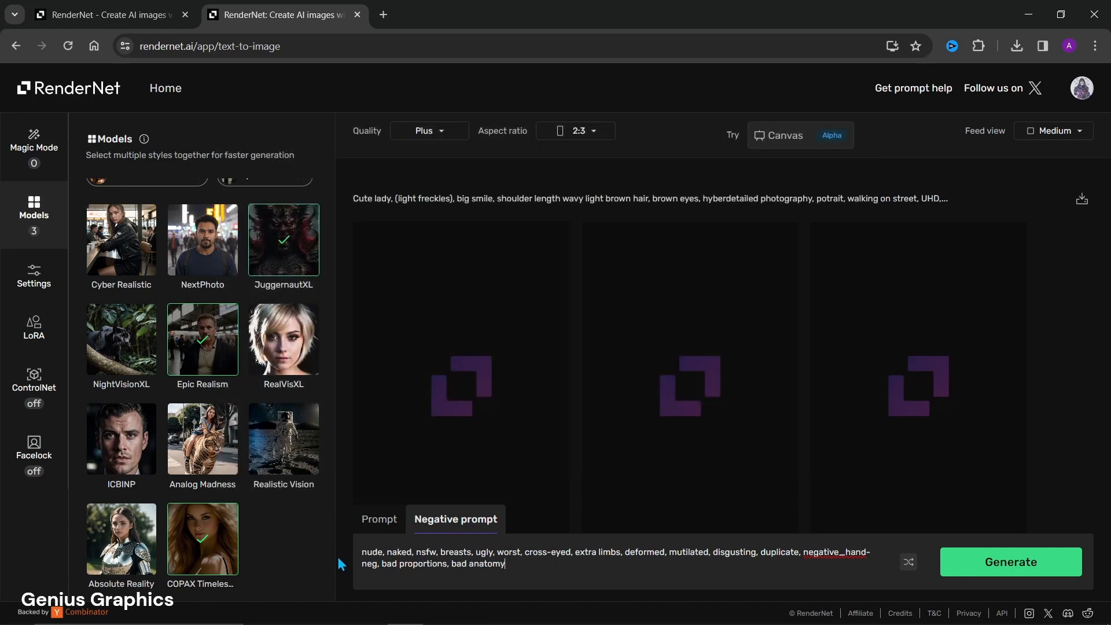
- Review the selected models and the main prompt, and generate the images
{"action": "scroll", "coordinate": [288, 547], "scroll_direction": "up", "scroll_amount": 3}
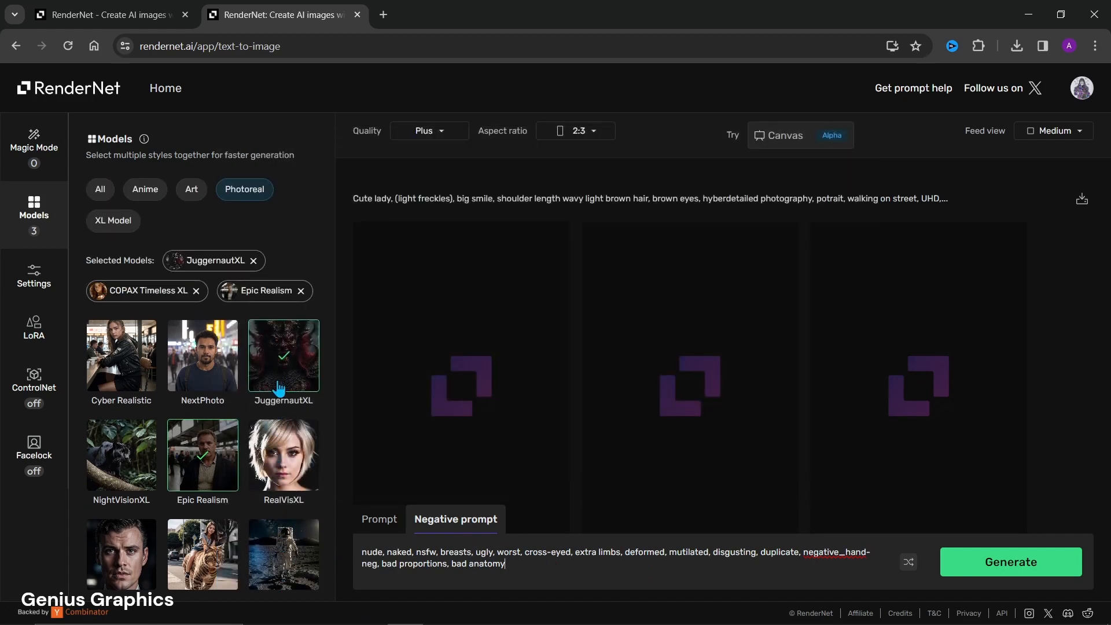
{"action": "scroll", "coordinate": [223, 489], "scroll_direction": "down", "scroll_amount": 2}
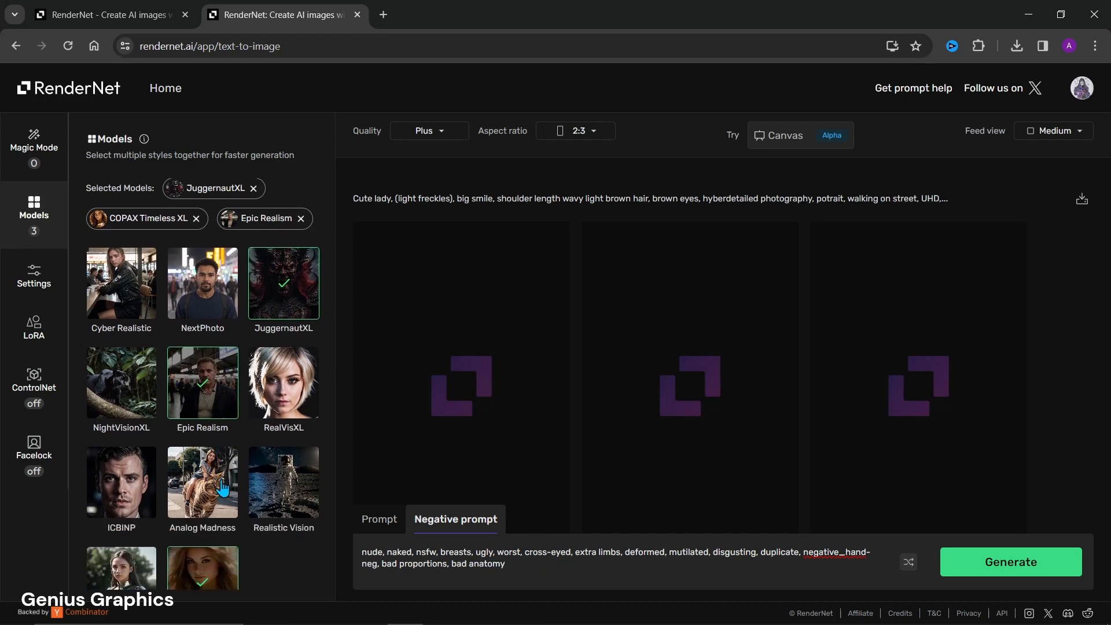
{"action": "scroll", "coordinate": [223, 489], "scroll_direction": "down", "scroll_amount": 1}
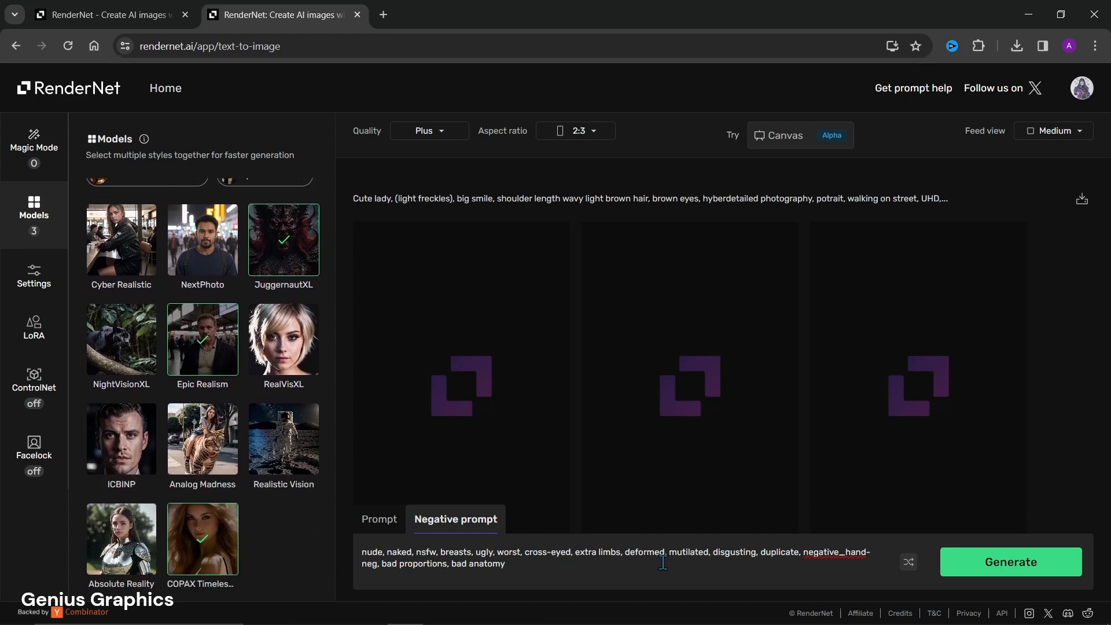
{"action": "left_click", "coordinate": [373, 523]}
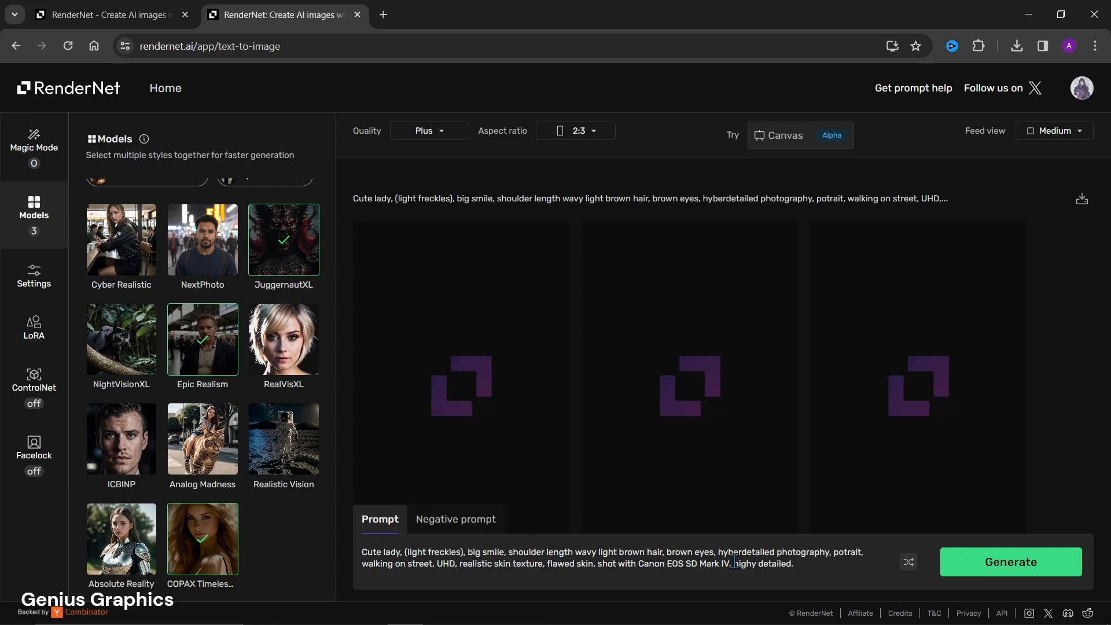
{"action": "left_click", "coordinate": [1008, 570]}
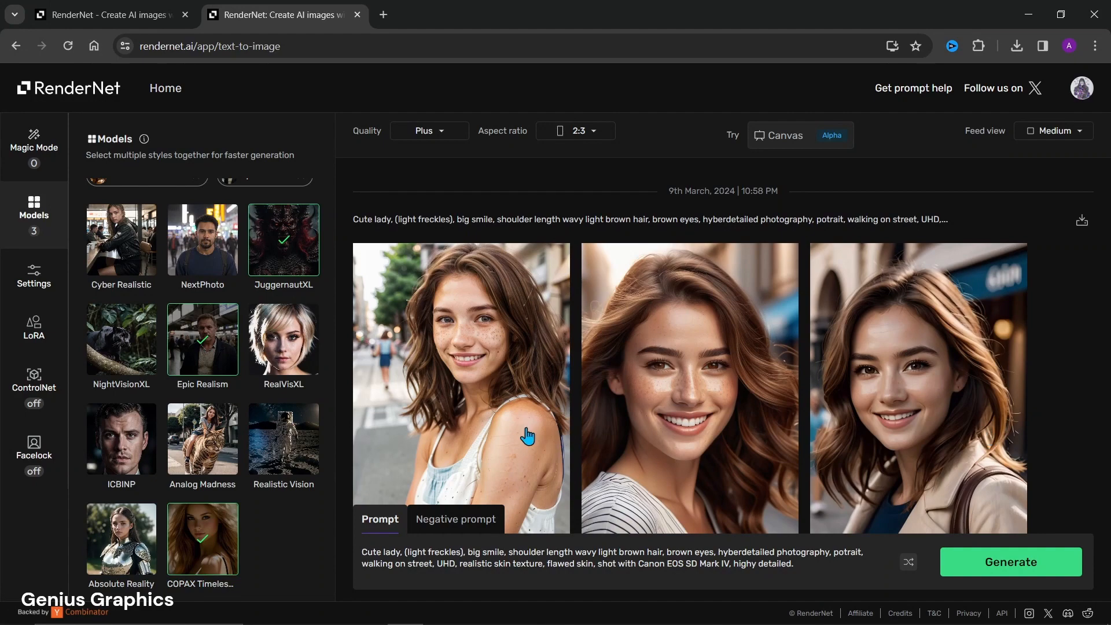
- View each of the three generated portraits enlarged, and return to the image feed
{"action": "left_click", "coordinate": [527, 436]}
{"action": "left_click", "coordinate": [847, 435]}
{"action": "left_click", "coordinate": [716, 447]}
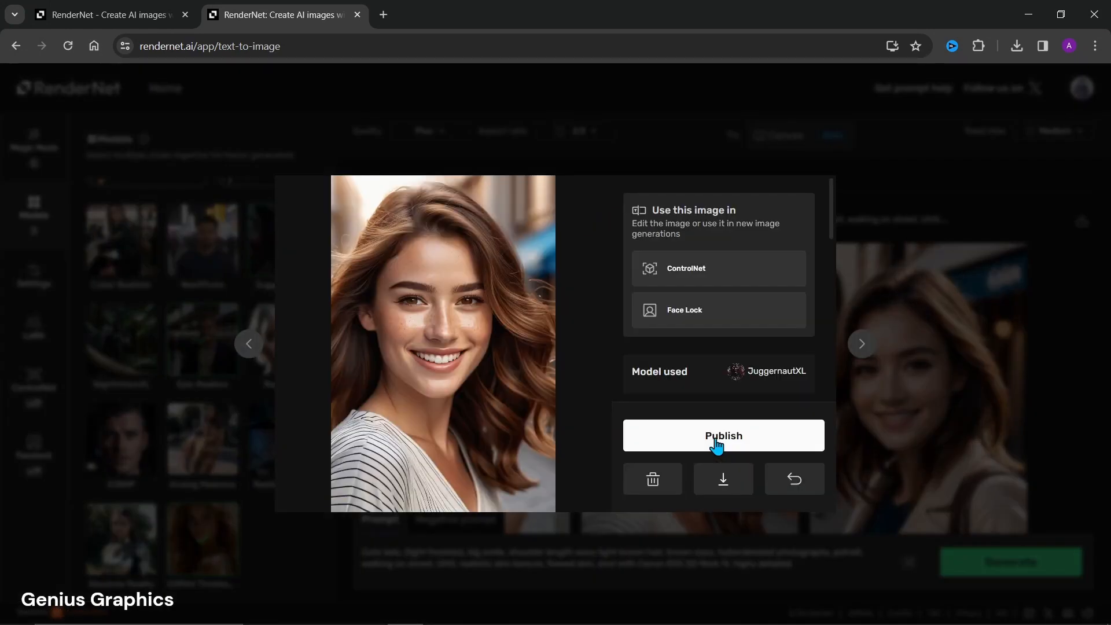
{"action": "left_click", "coordinate": [898, 445]}
{"action": "left_click", "coordinate": [921, 446]}
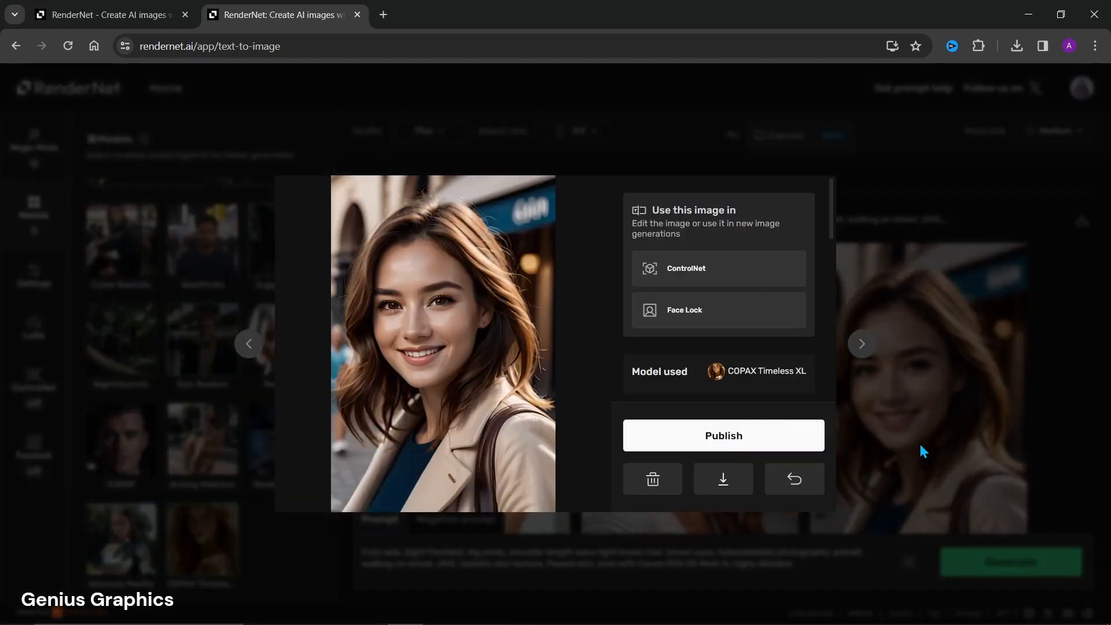
{"action": "left_click", "coordinate": [887, 457]}
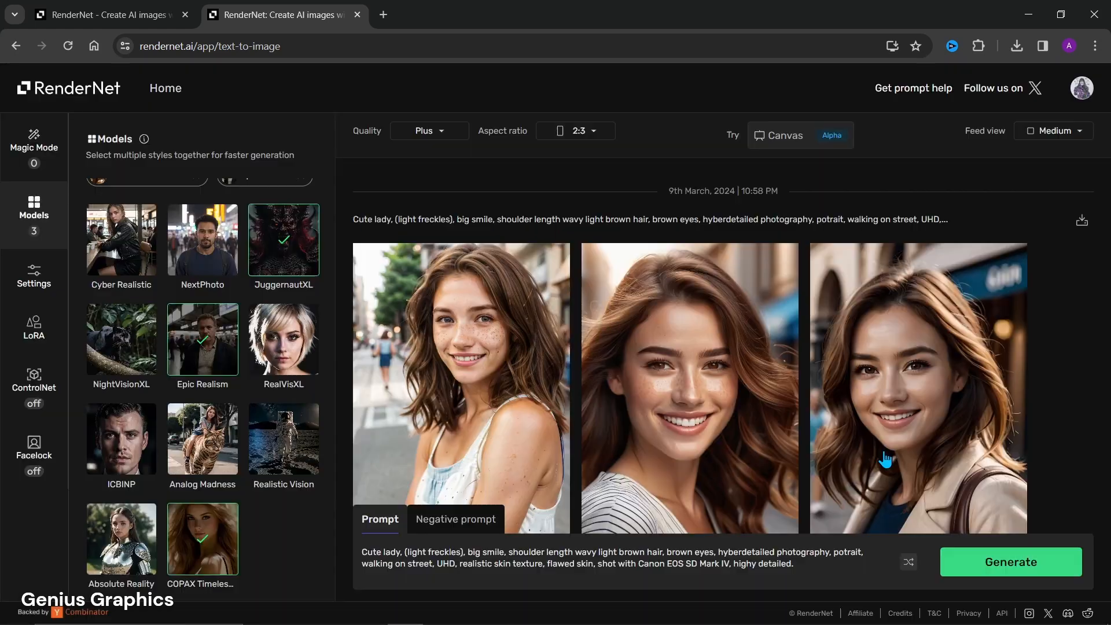
- Use the generated JuggernautXL portrait as the Face Lock reference image
{"action": "left_click", "coordinate": [714, 461]}
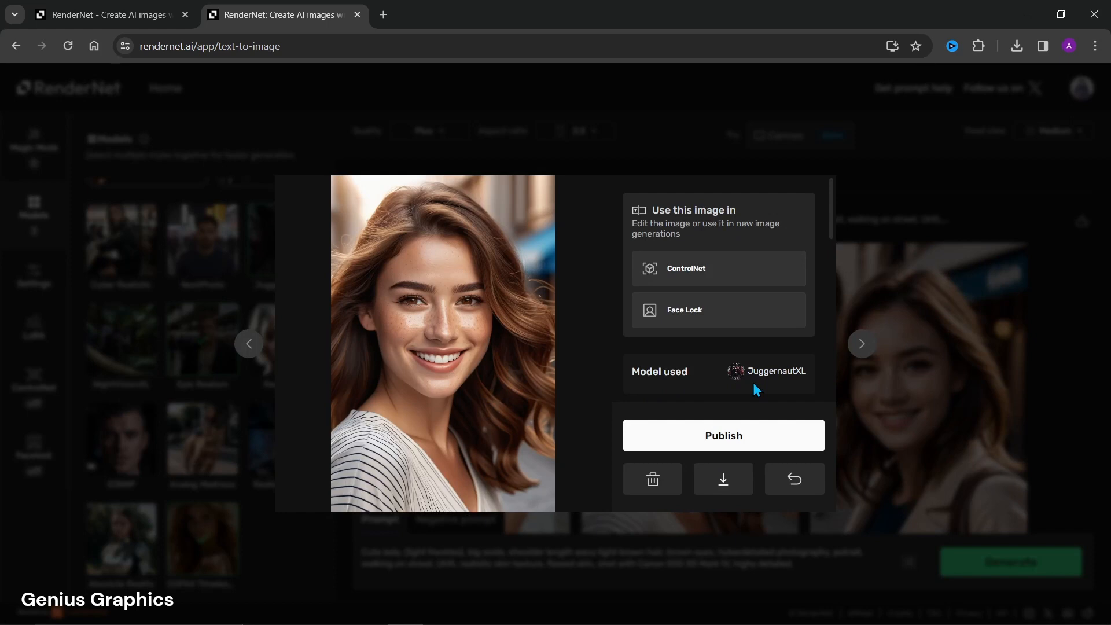
{"action": "left_click", "coordinate": [669, 316]}
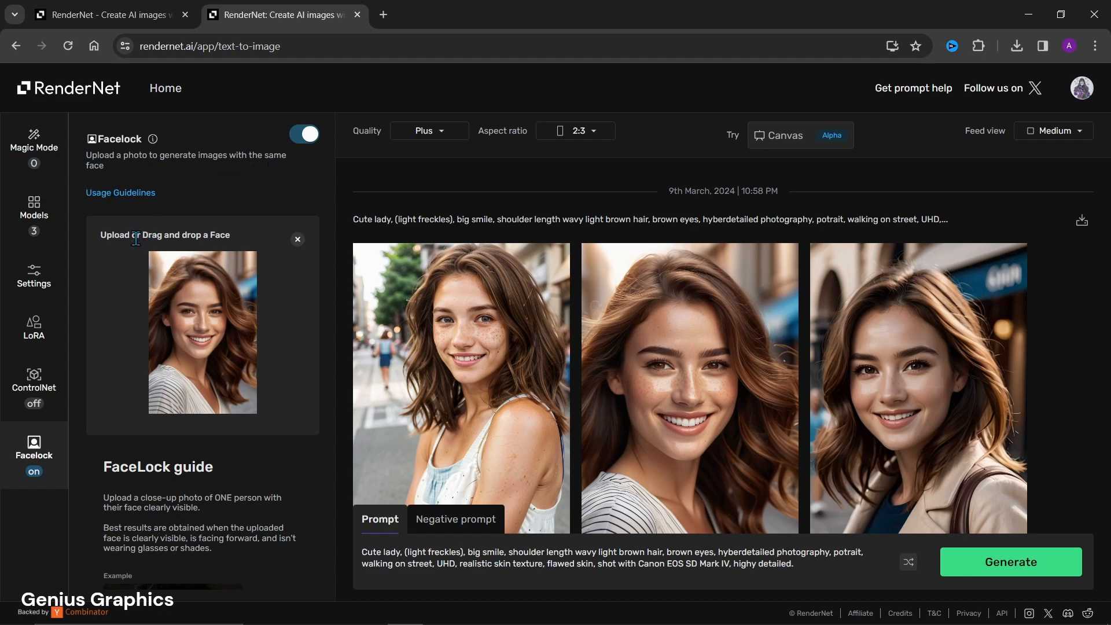
- Filter the LoRAs to SDXL and add Cinema XL and DreamART XL to the prompt
{"action": "left_click", "coordinate": [36, 342]}
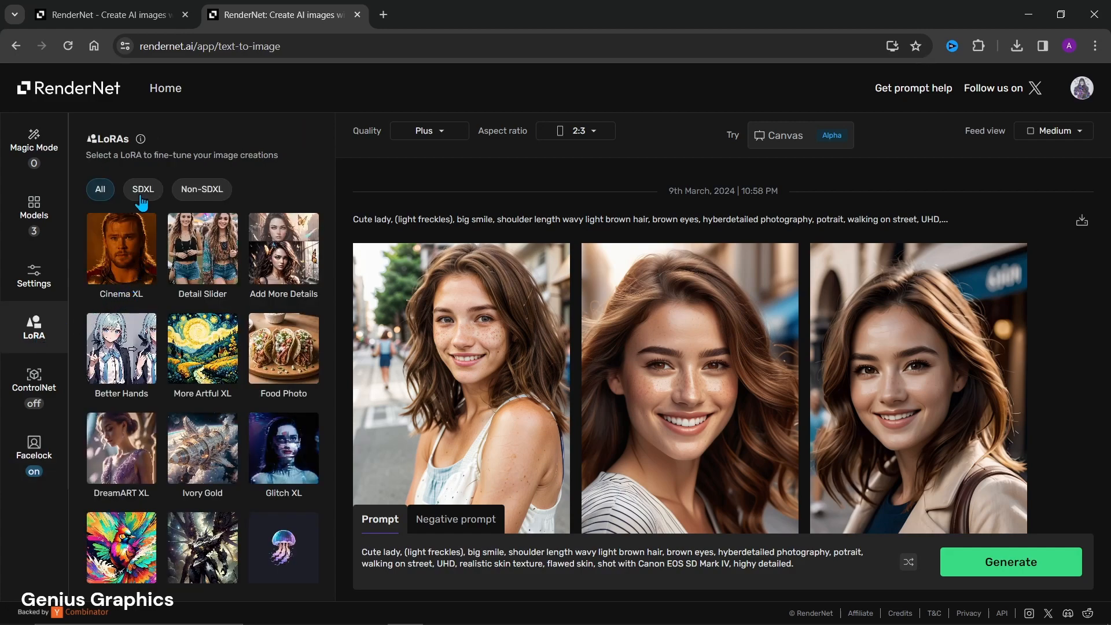
{"action": "left_click", "coordinate": [140, 197]}
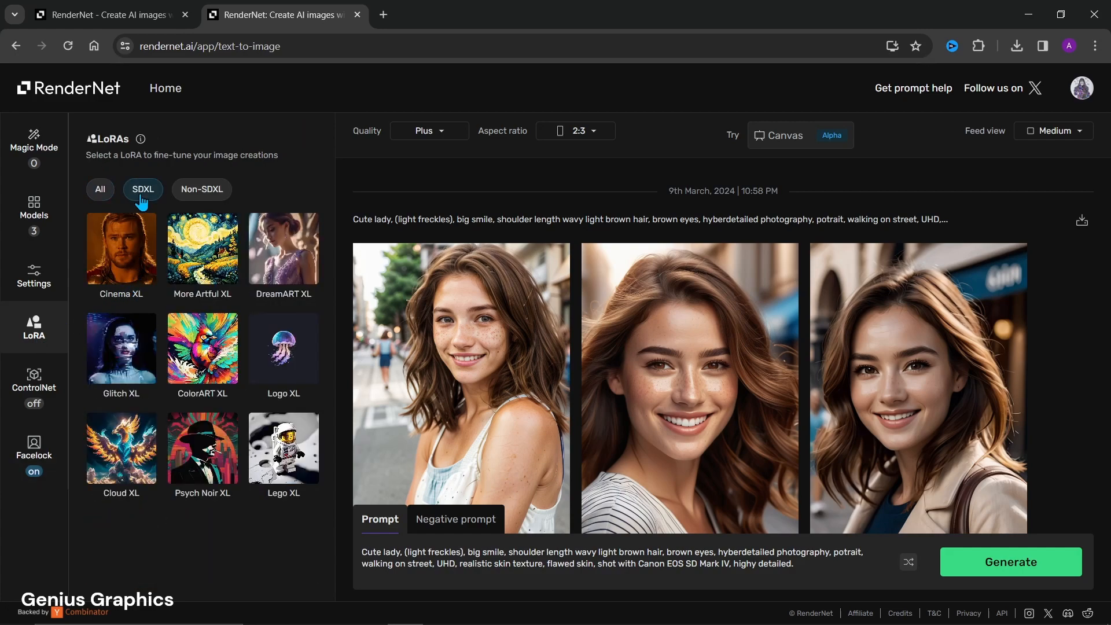
{"action": "left_click", "coordinate": [125, 272]}
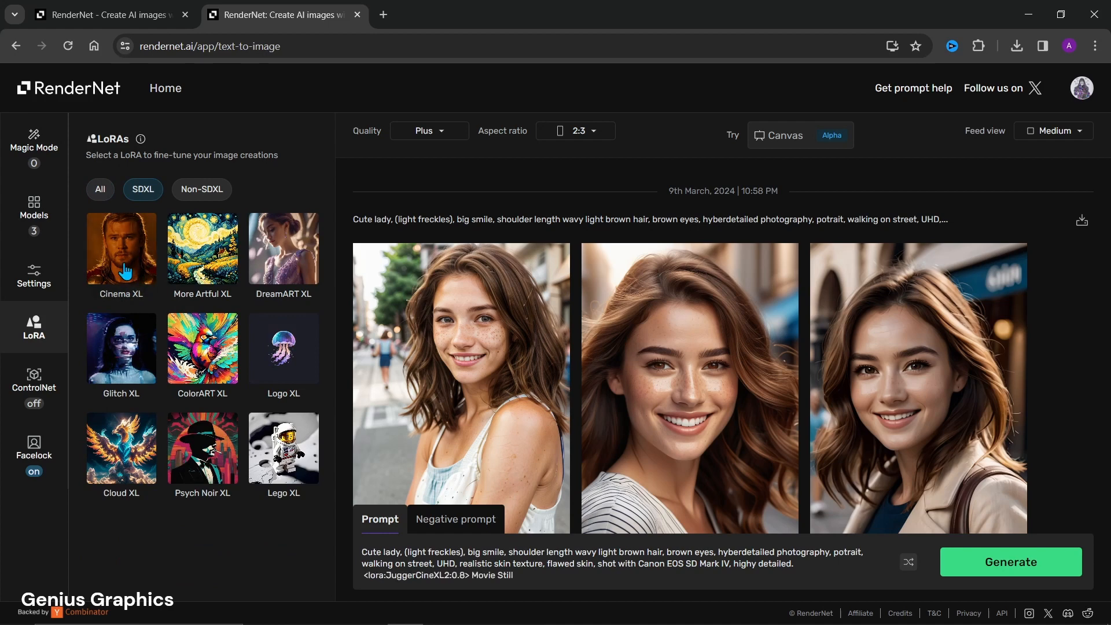
{"action": "left_click", "coordinate": [291, 279]}
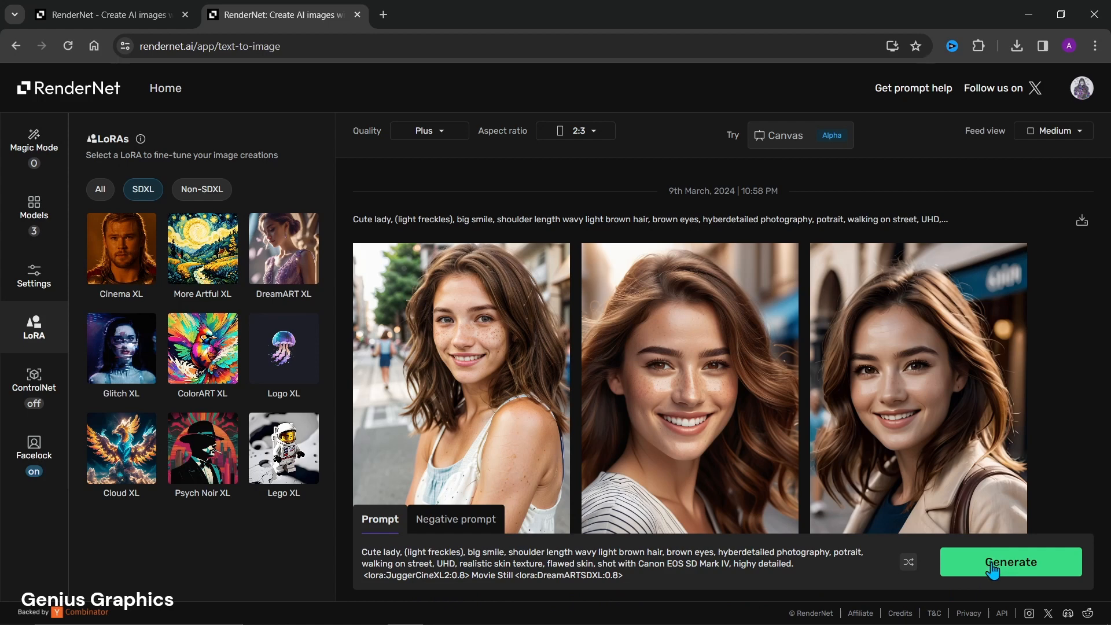
- Review the negative prompt, main prompt and Facelock reference, and generate the images
{"action": "left_click", "coordinate": [471, 524]}
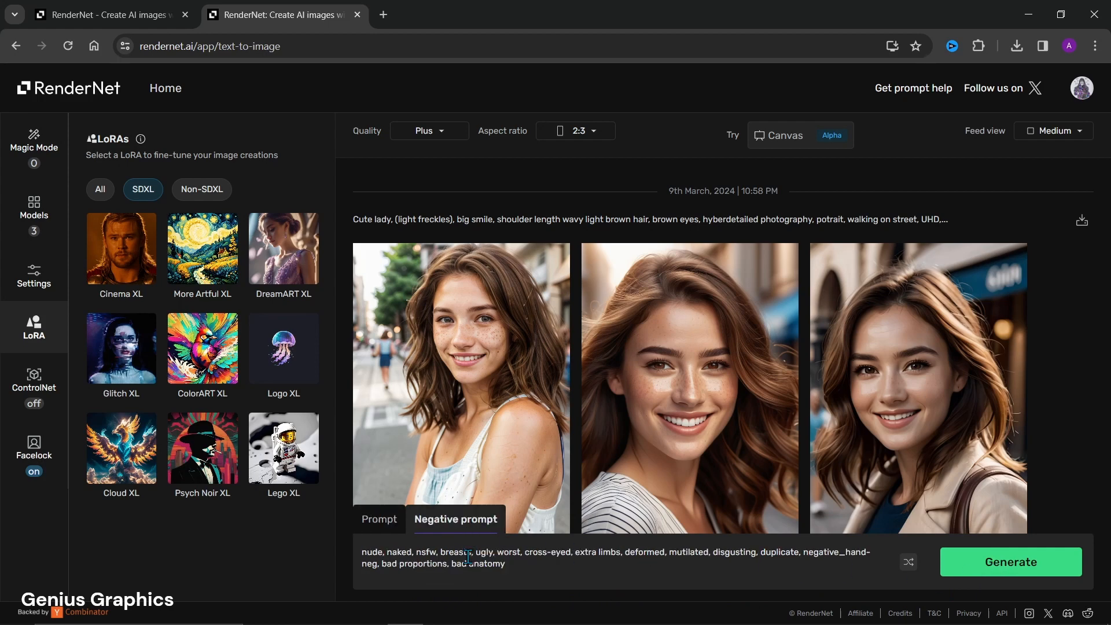
{"action": "left_click", "coordinate": [390, 522]}
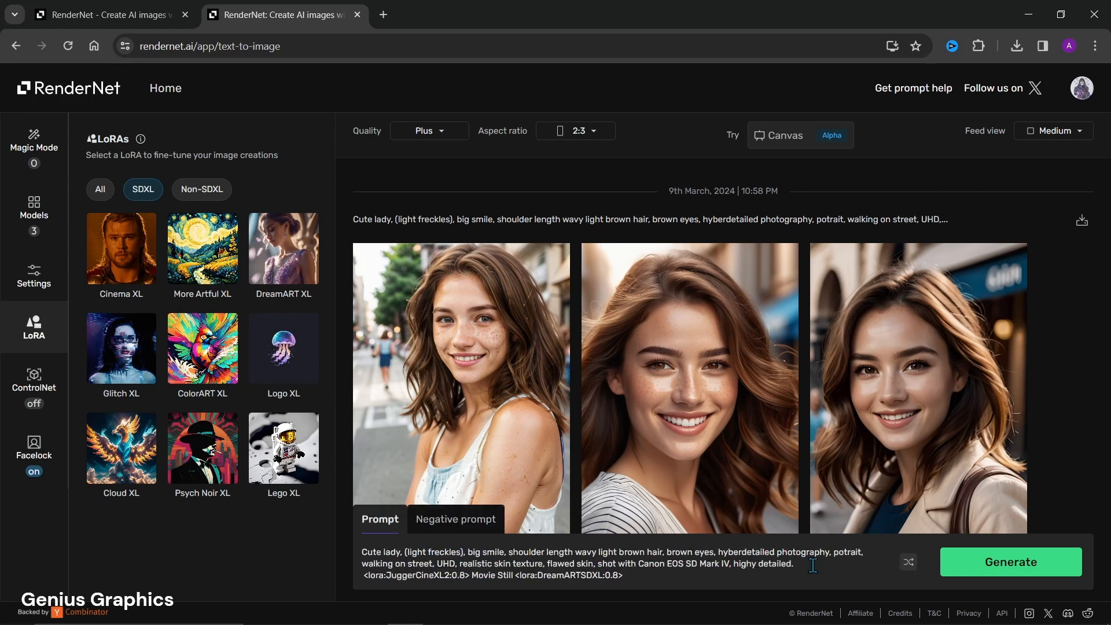
{"action": "left_click", "coordinate": [34, 452]}
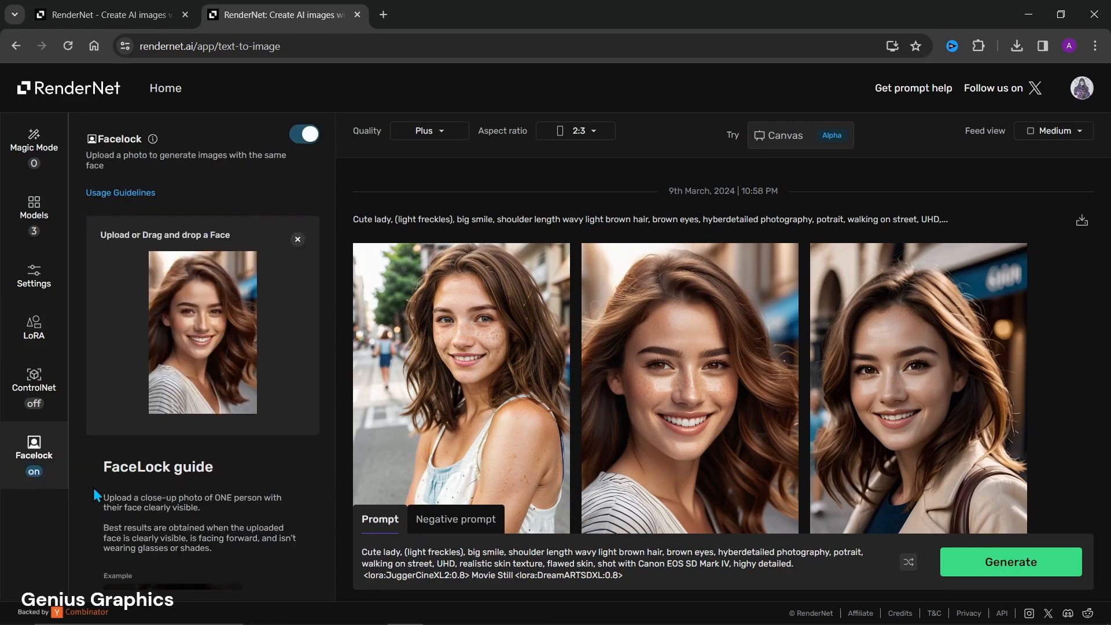
{"action": "left_click", "coordinate": [964, 569]}
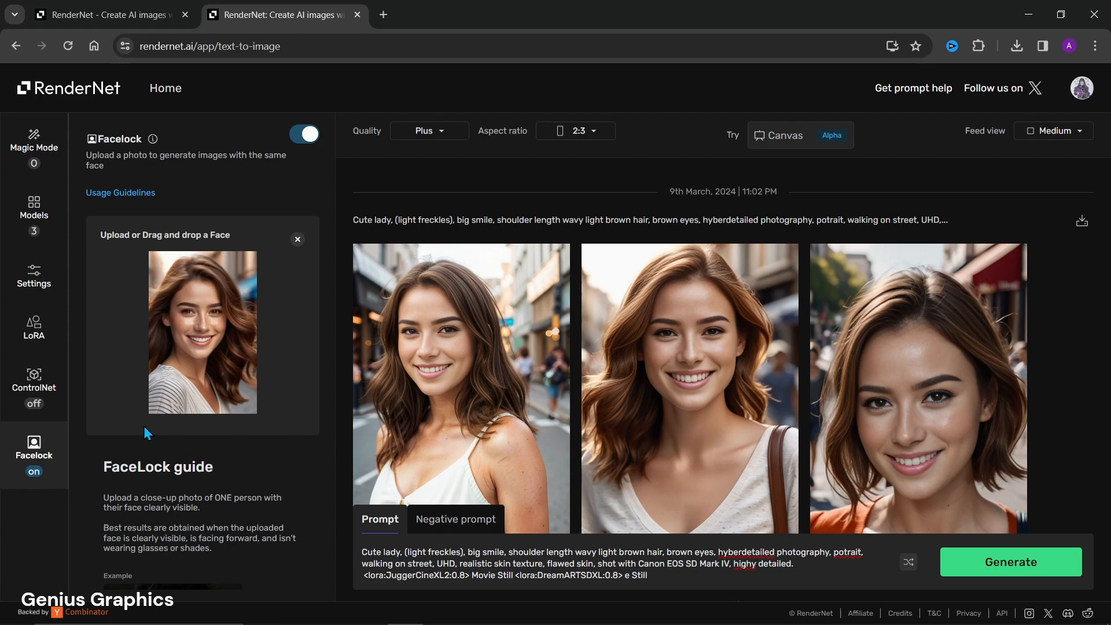
- Upload the YOUNG GIRL picture from Downloads as the ControlNet reference photo
{"action": "left_click", "coordinate": [36, 398]}
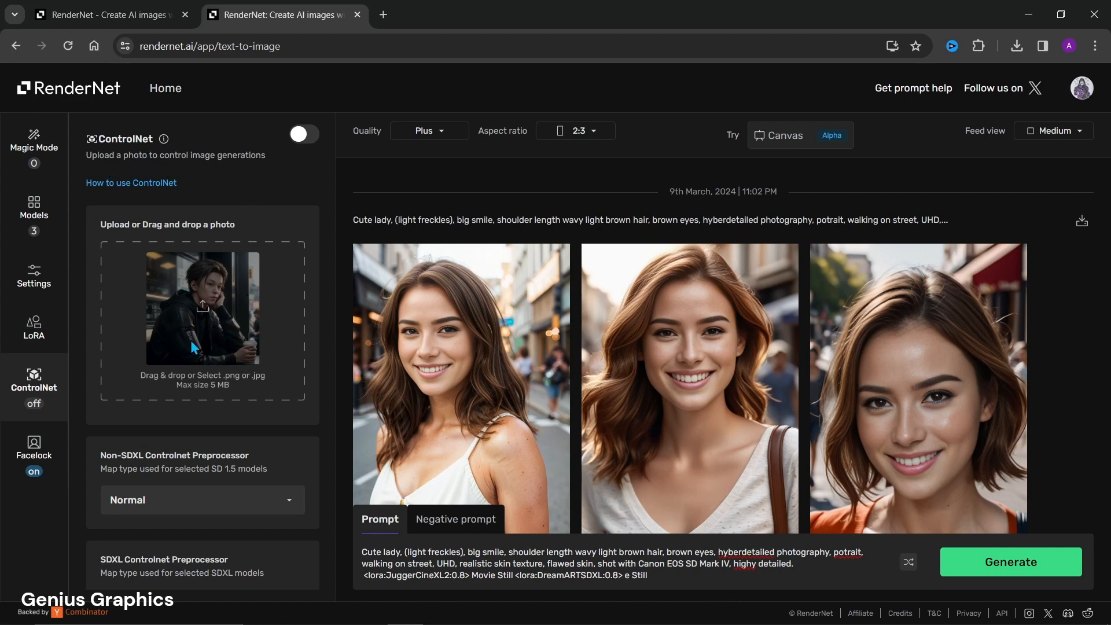
{"action": "left_click", "coordinate": [202, 313]}
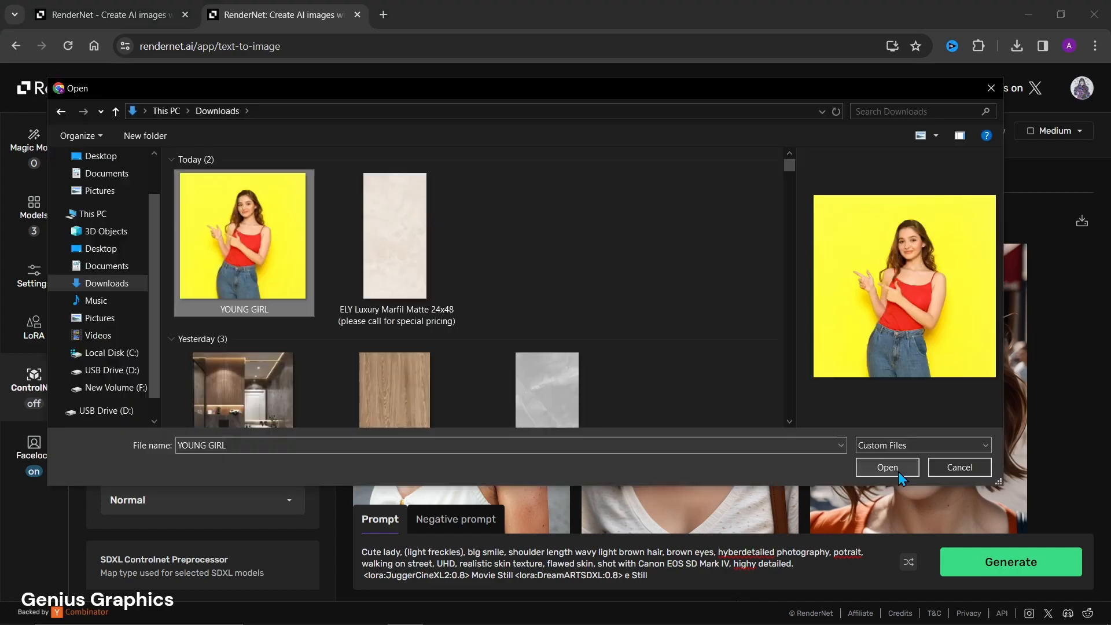
{"action": "left_click", "coordinate": [898, 471]}
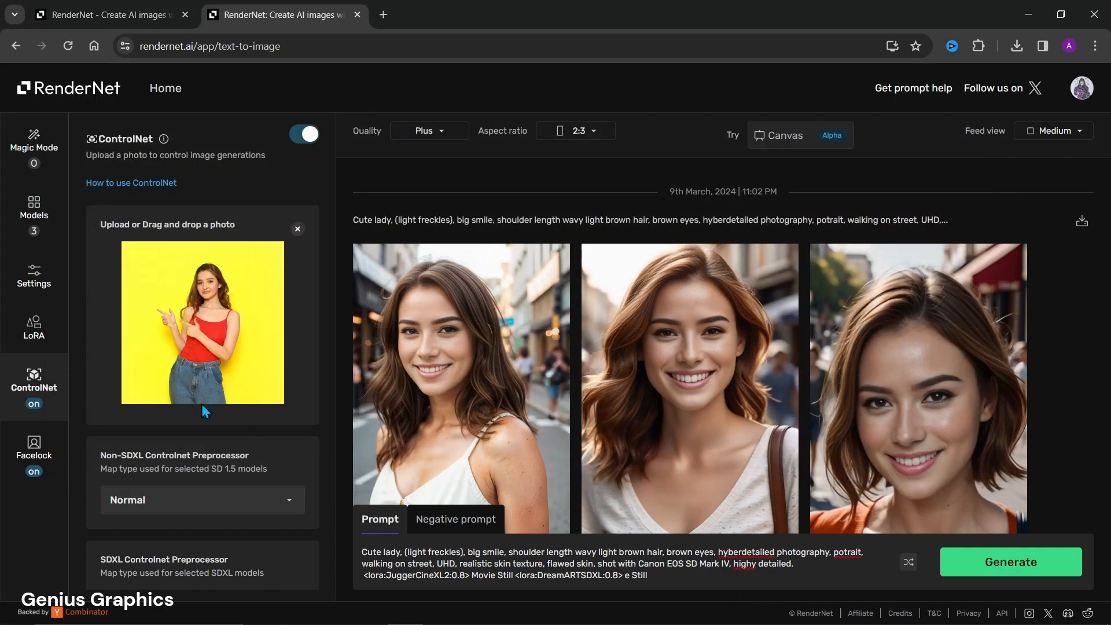
- Set the SDXL ControlNet preprocessor to Canny and the control mode to "Prompt is more important"
{"action": "scroll", "coordinate": [201, 404], "scroll_direction": "down", "scroll_amount": 3}
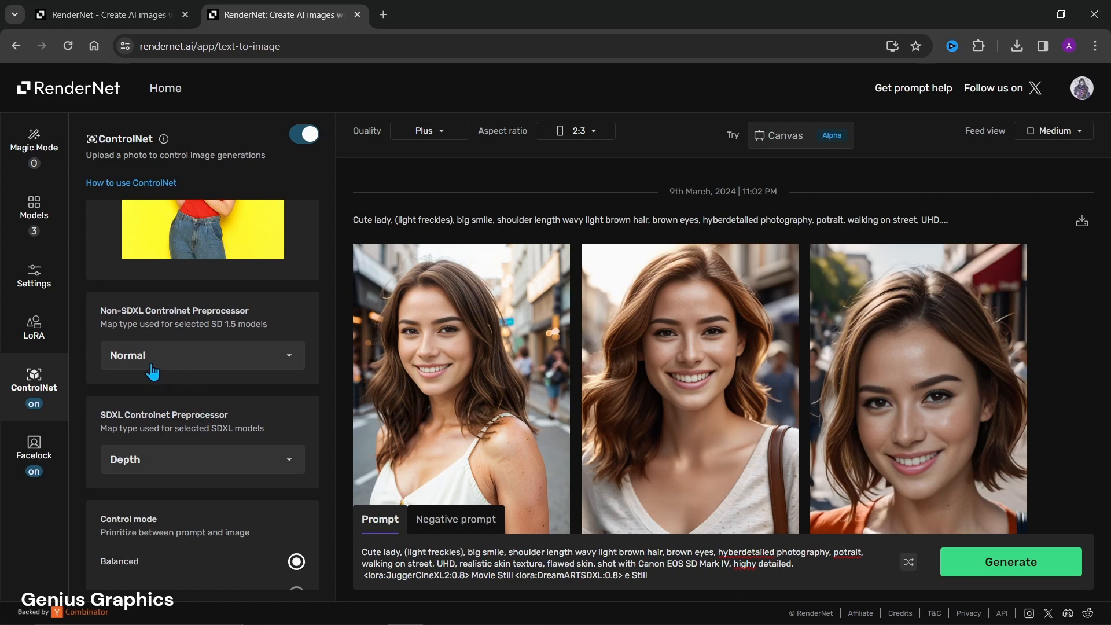
{"action": "left_click", "coordinate": [183, 463]}
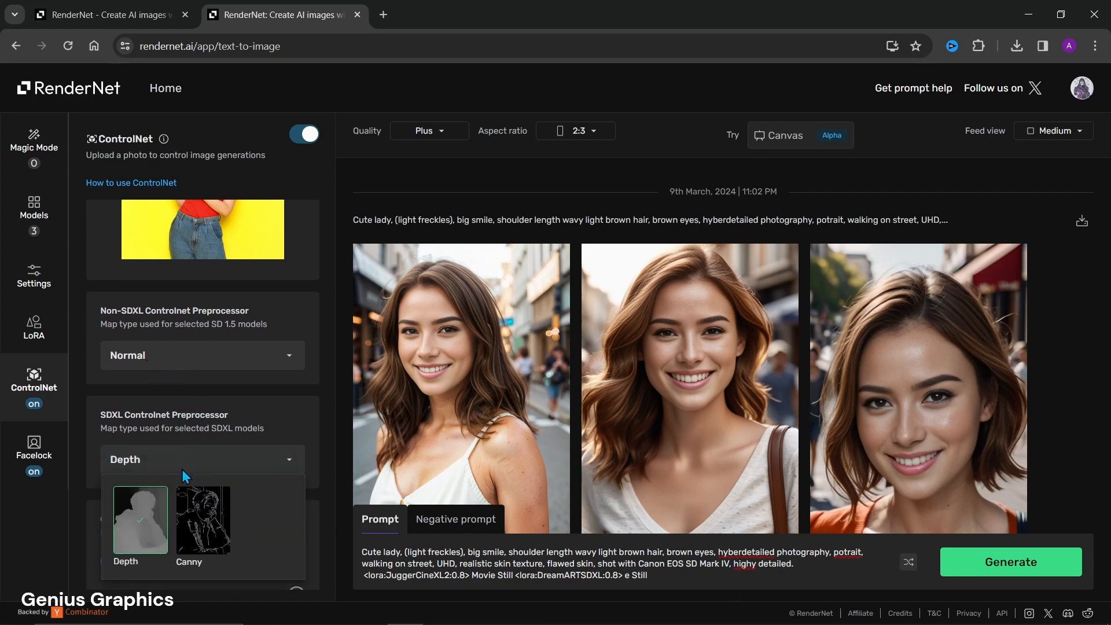
{"action": "left_click", "coordinate": [202, 535]}
{"action": "scroll", "coordinate": [209, 496], "scroll_direction": "down", "scroll_amount": 3}
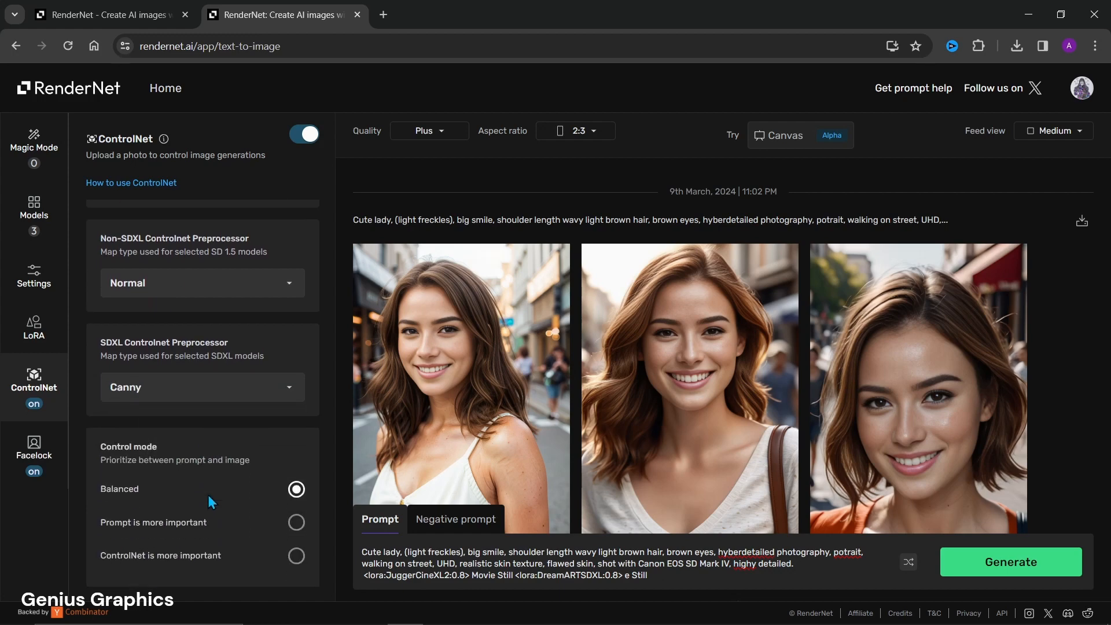
{"action": "left_click", "coordinate": [296, 450]}
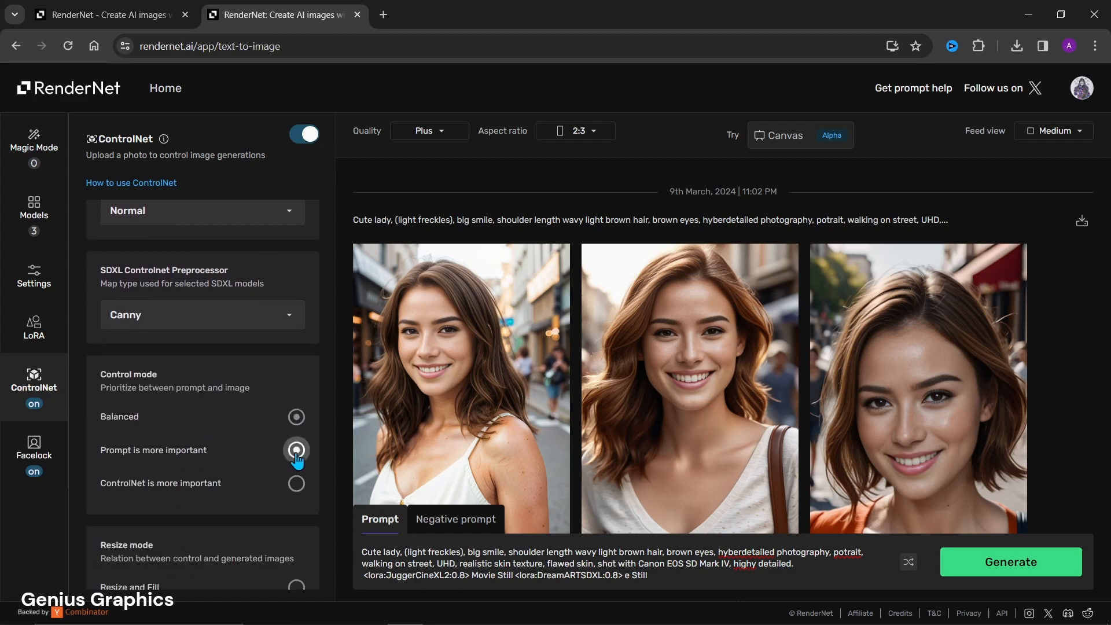
{"action": "scroll", "coordinate": [273, 461], "scroll_direction": "down", "scroll_amount": 2}
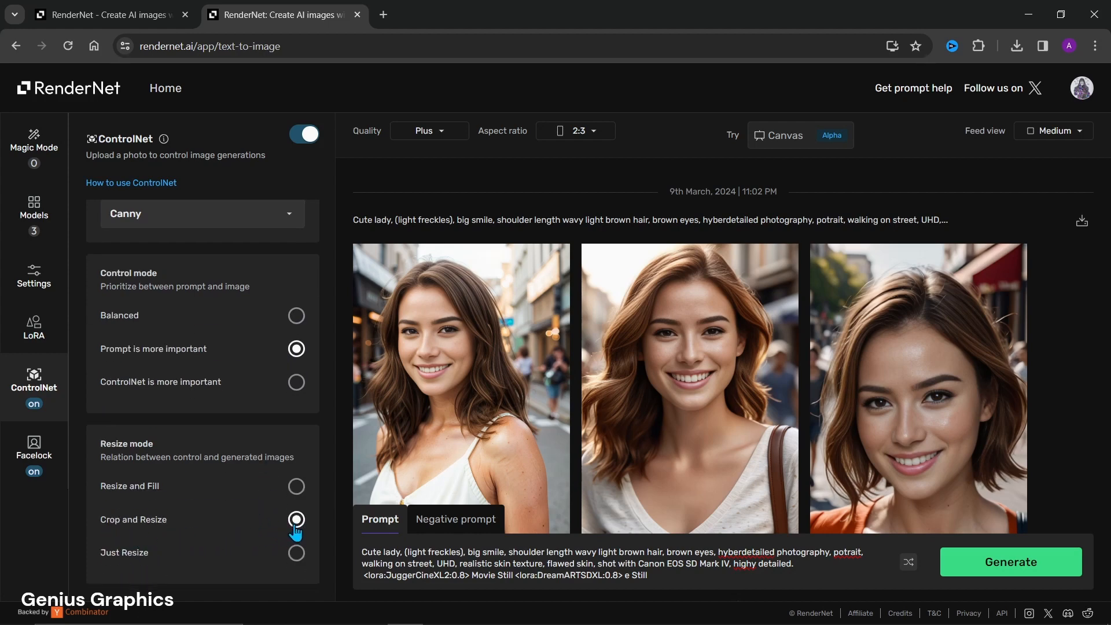
- Deselect the Epic Realism and COPAX Timeless XL models, checking which model produced the middle portrait and keeping only JuggernautXL
{"action": "left_click", "coordinate": [36, 215]}
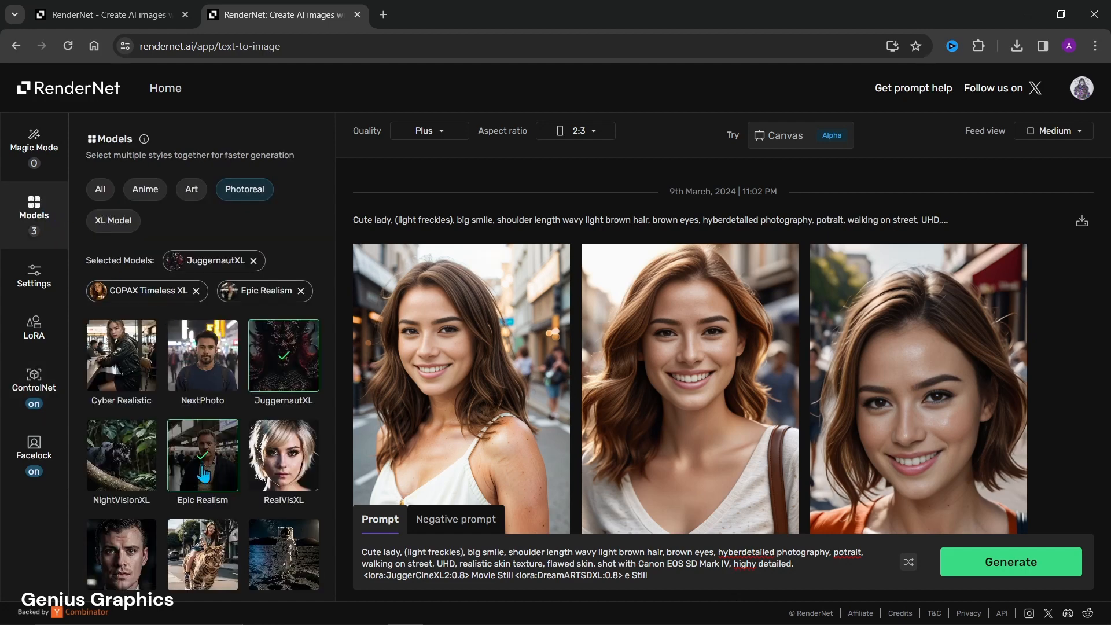
{"action": "scroll", "coordinate": [204, 475], "scroll_direction": "down", "scroll_amount": 1}
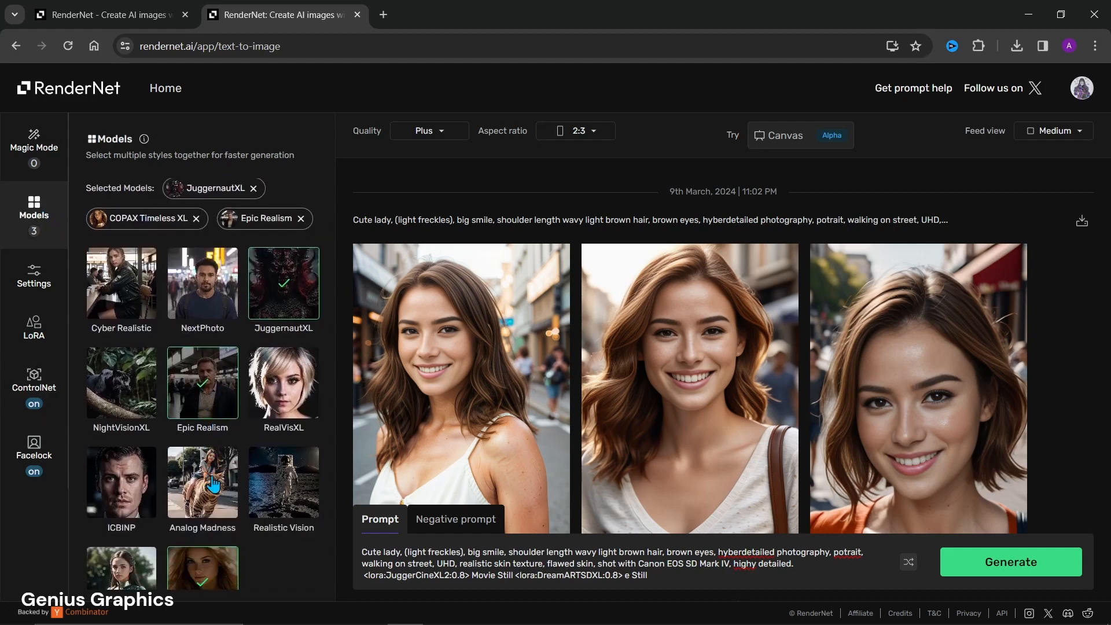
{"action": "left_click", "coordinate": [207, 393]}
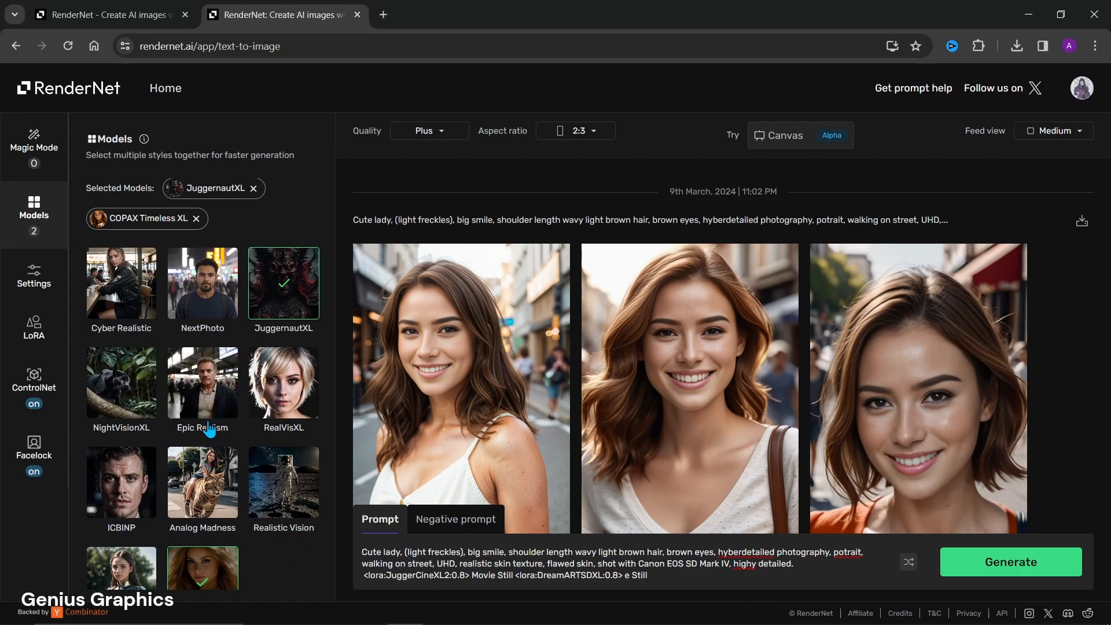
{"action": "left_click", "coordinate": [205, 581]}
{"action": "left_click", "coordinate": [646, 471]}
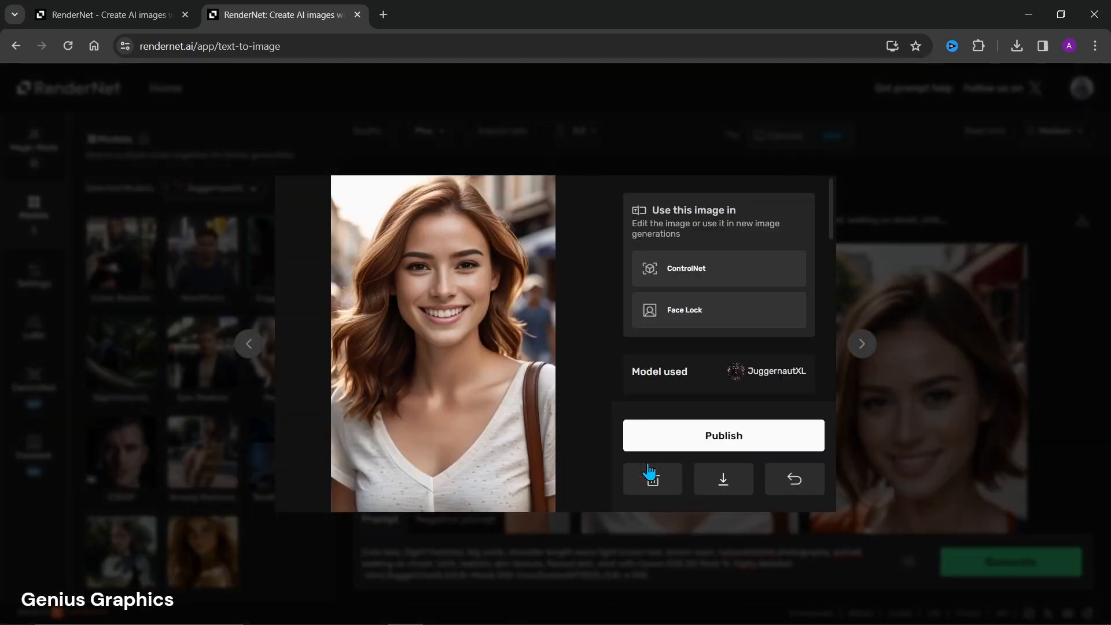
{"action": "left_click", "coordinate": [876, 404]}
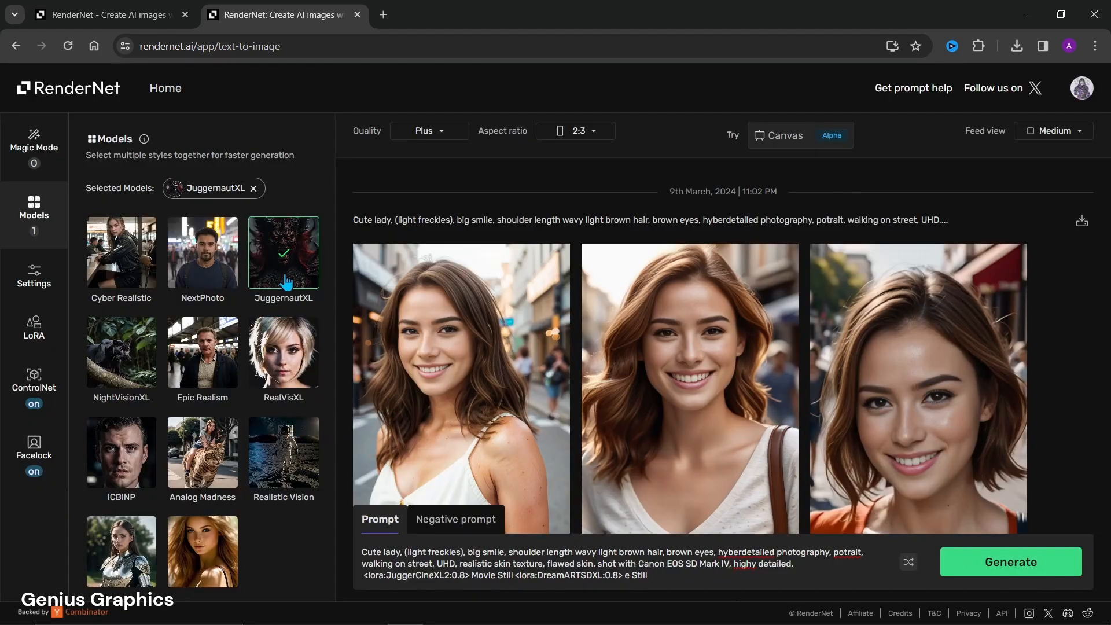
- Review the ControlNet reference photo, preprocessors, control mode and resize mode, and generate the image
{"action": "left_click", "coordinate": [37, 392]}
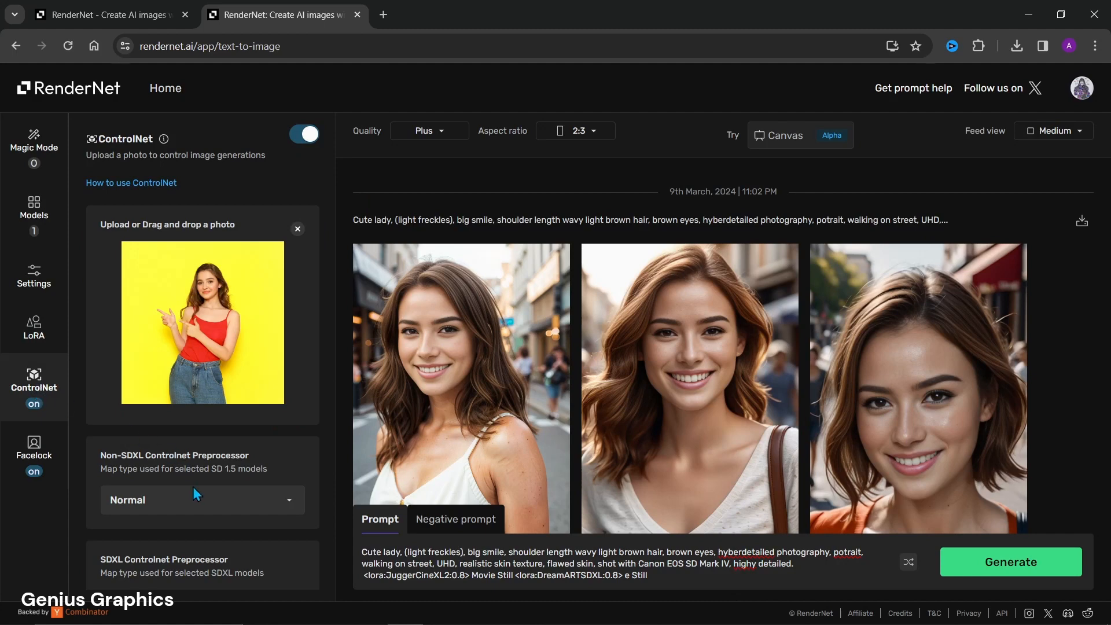
{"action": "scroll", "coordinate": [192, 488], "scroll_direction": "down", "scroll_amount": 6}
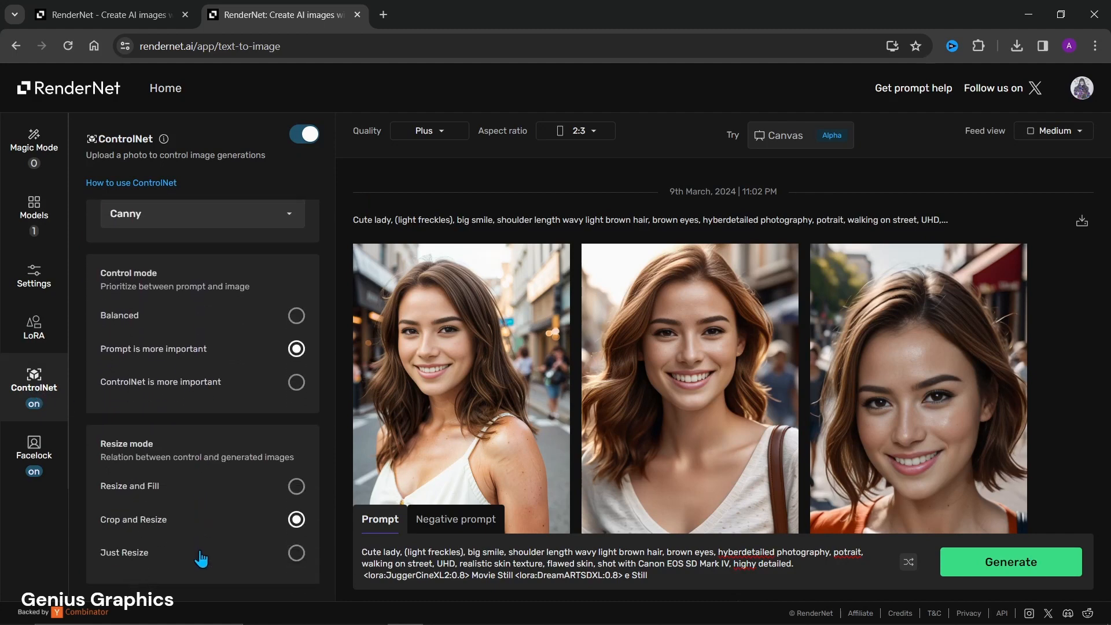
{"action": "scroll", "coordinate": [229, 509], "scroll_direction": "up", "scroll_amount": 4}
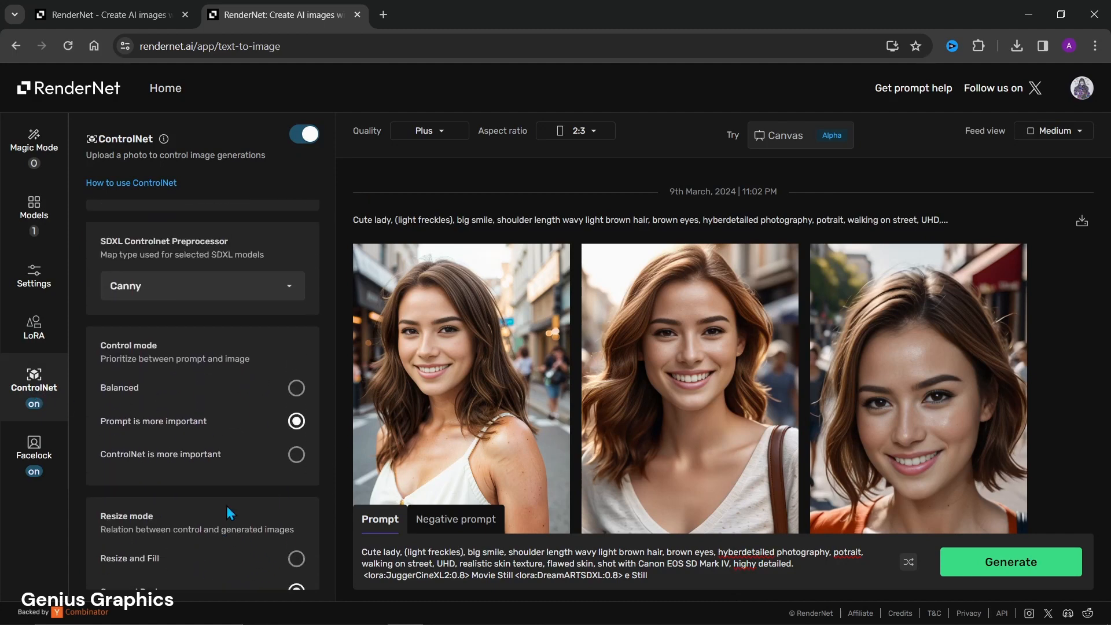
{"action": "scroll", "coordinate": [225, 505], "scroll_direction": "up", "scroll_amount": 3}
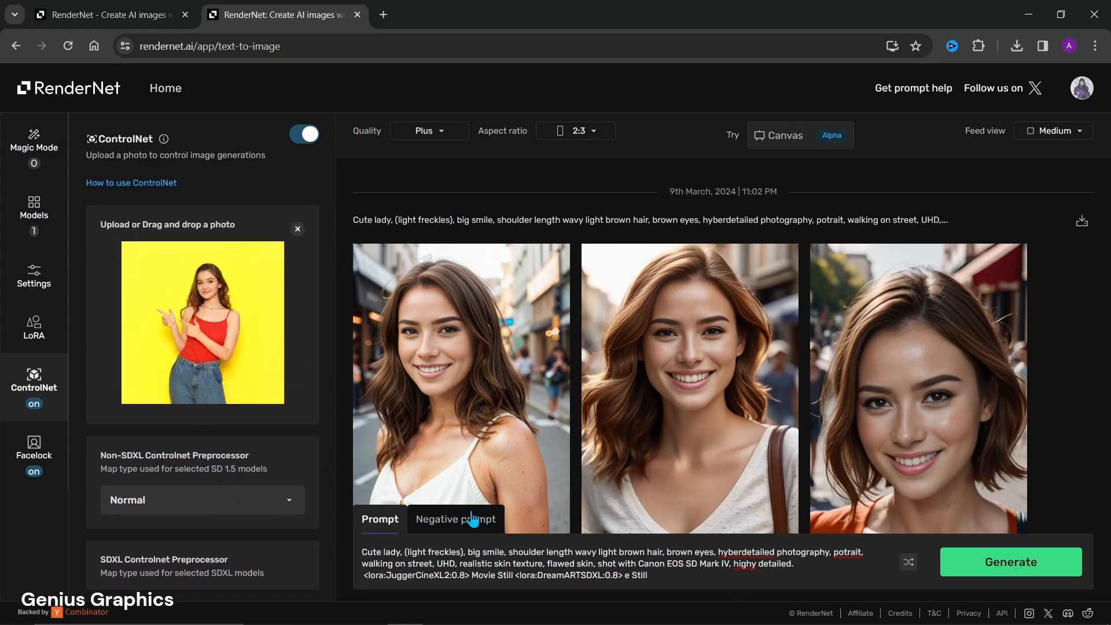
{"action": "left_click", "coordinate": [982, 568]}
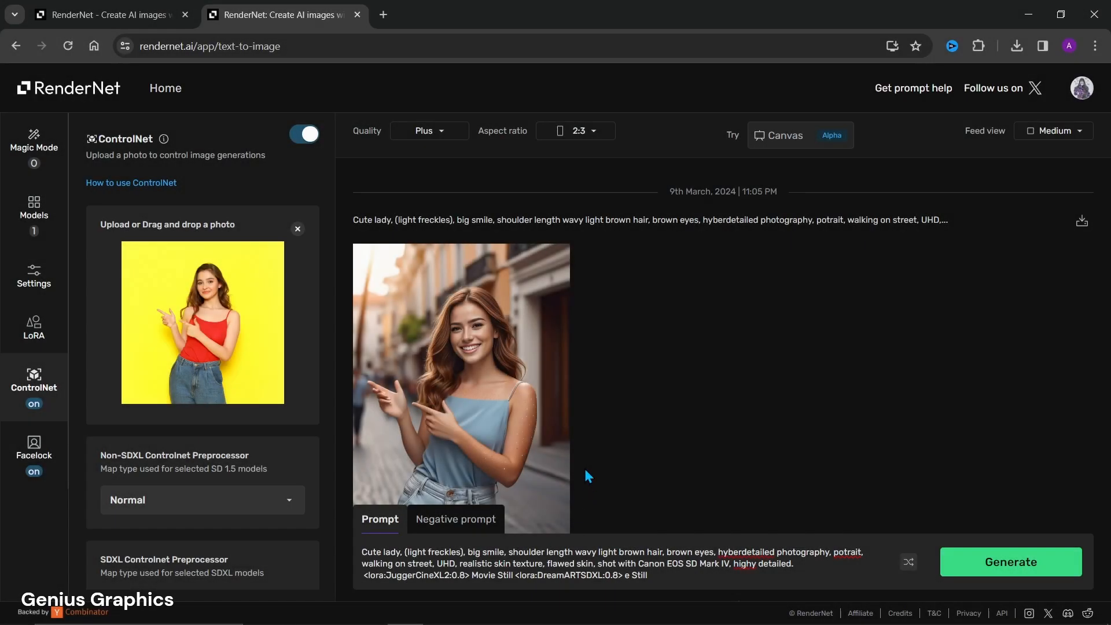
- View the newly generated pointing-pose image enlarged, close it, and look through the earlier generations in the feed
{"action": "scroll", "coordinate": [585, 471], "scroll_direction": "down", "scroll_amount": 2}
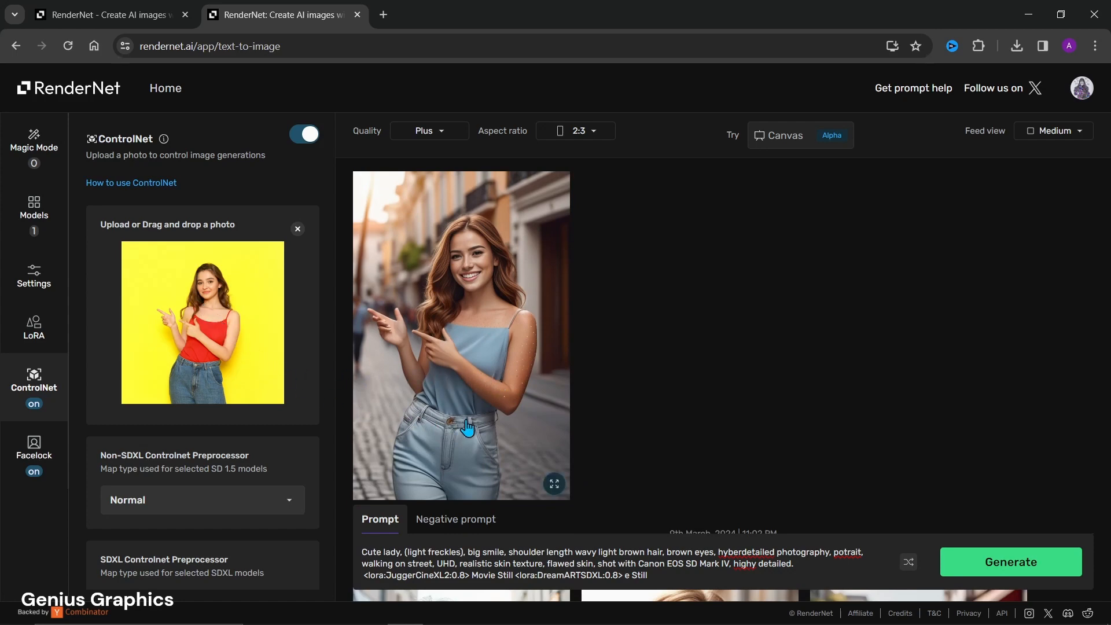
{"action": "scroll", "coordinate": [469, 429], "scroll_direction": "up", "scroll_amount": 1}
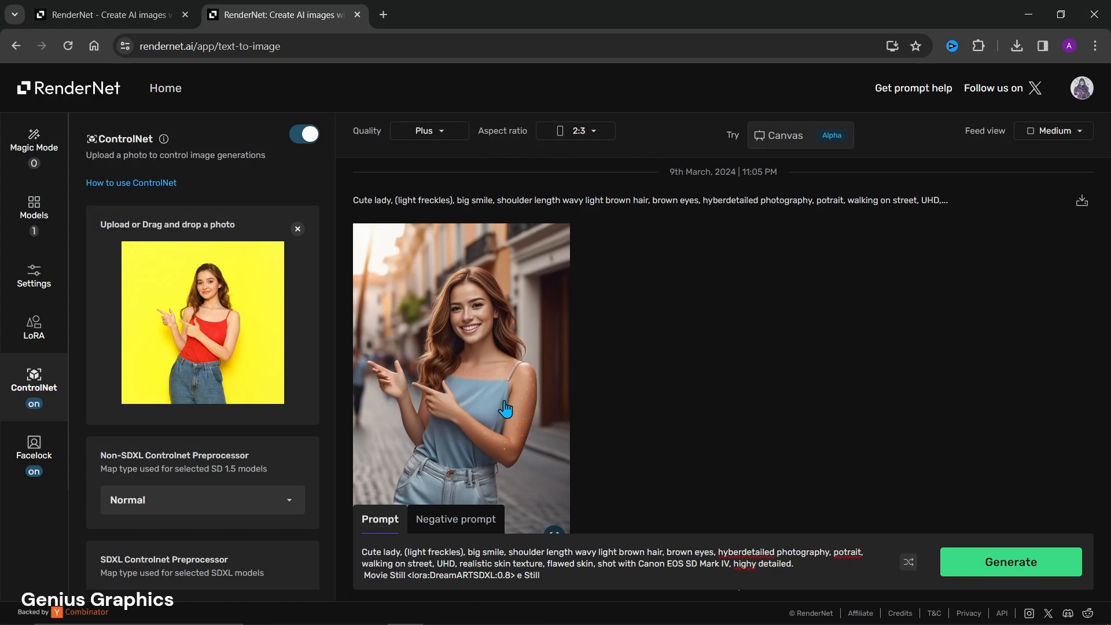
{"action": "left_click", "coordinate": [506, 408]}
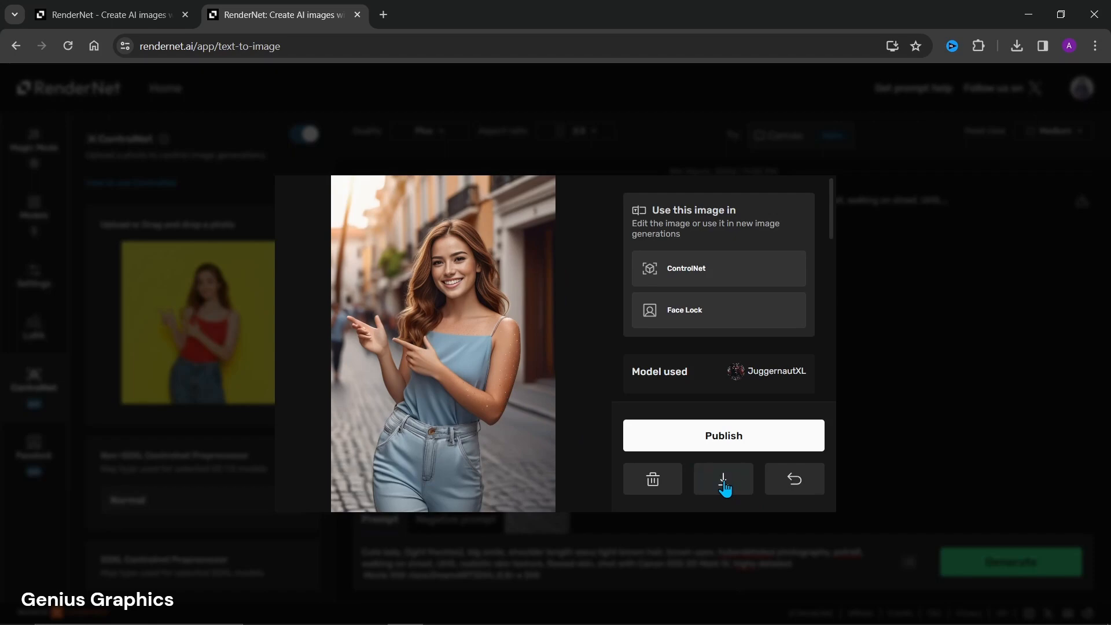
{"action": "left_click", "coordinate": [608, 384]}
{"action": "scroll", "coordinate": [609, 388], "scroll_direction": "down", "scroll_amount": 6}
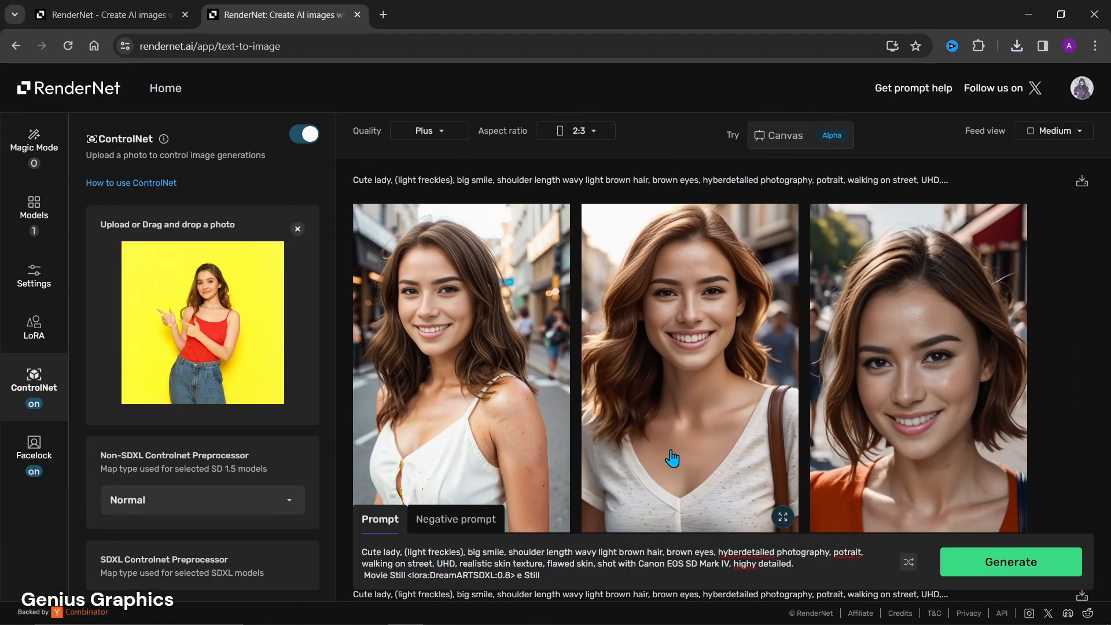
{"action": "scroll", "coordinate": [671, 457], "scroll_direction": "down", "scroll_amount": 6}
{"action": "scroll", "coordinate": [671, 457], "scroll_direction": "down", "scroll_amount": 10}
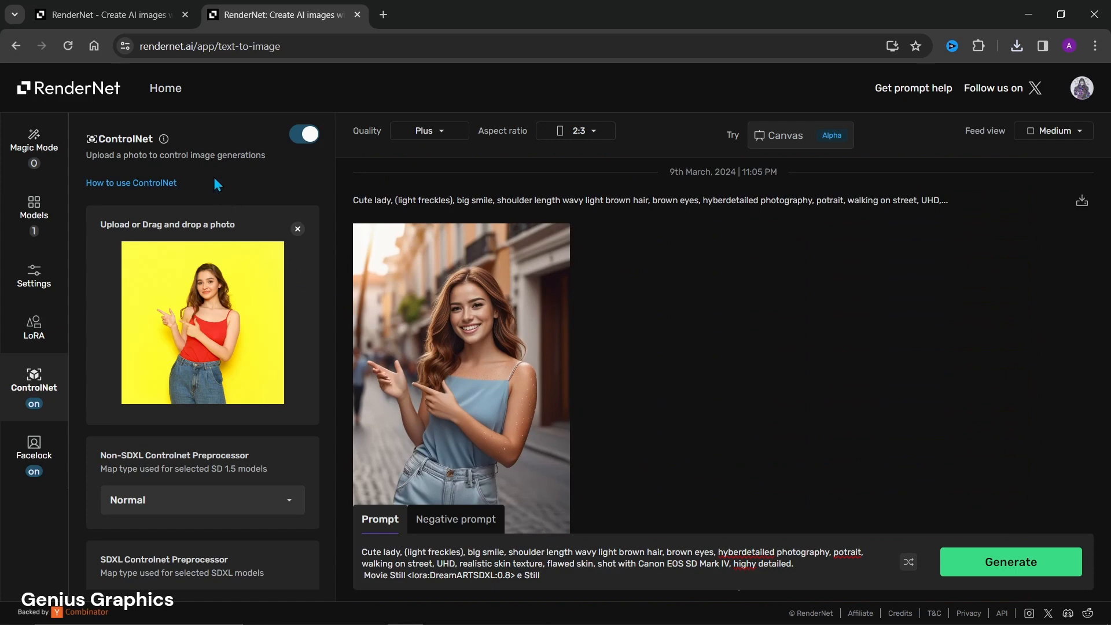
- Go to the home page, open the credit purchase page from the credit balance, and examine the pack prices
{"action": "left_click", "coordinate": [170, 101]}
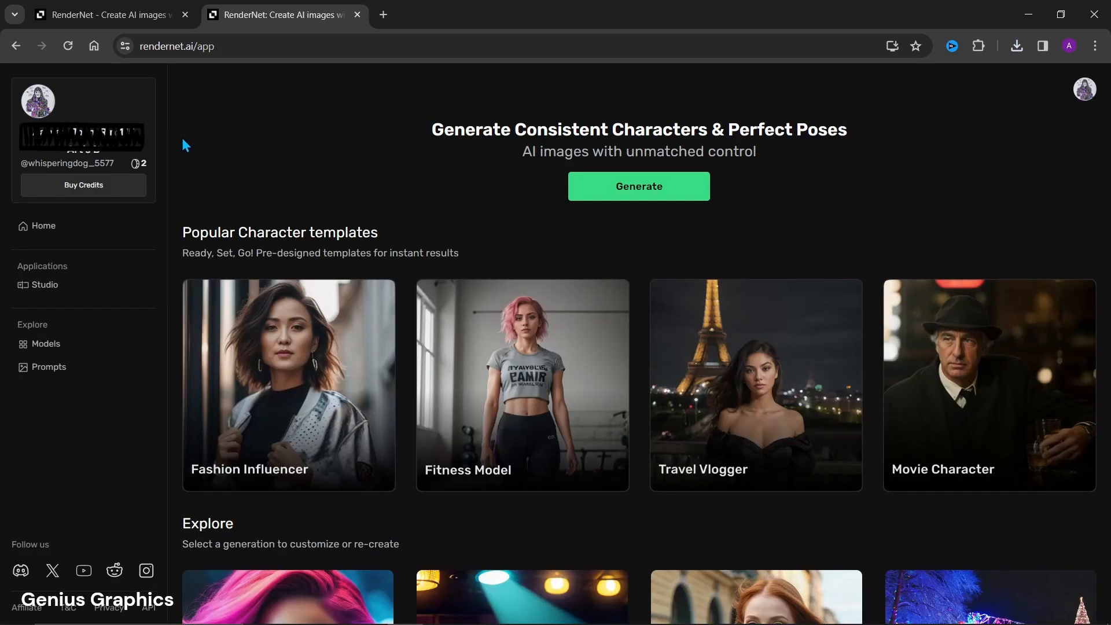
{"action": "left_click", "coordinate": [138, 165]}
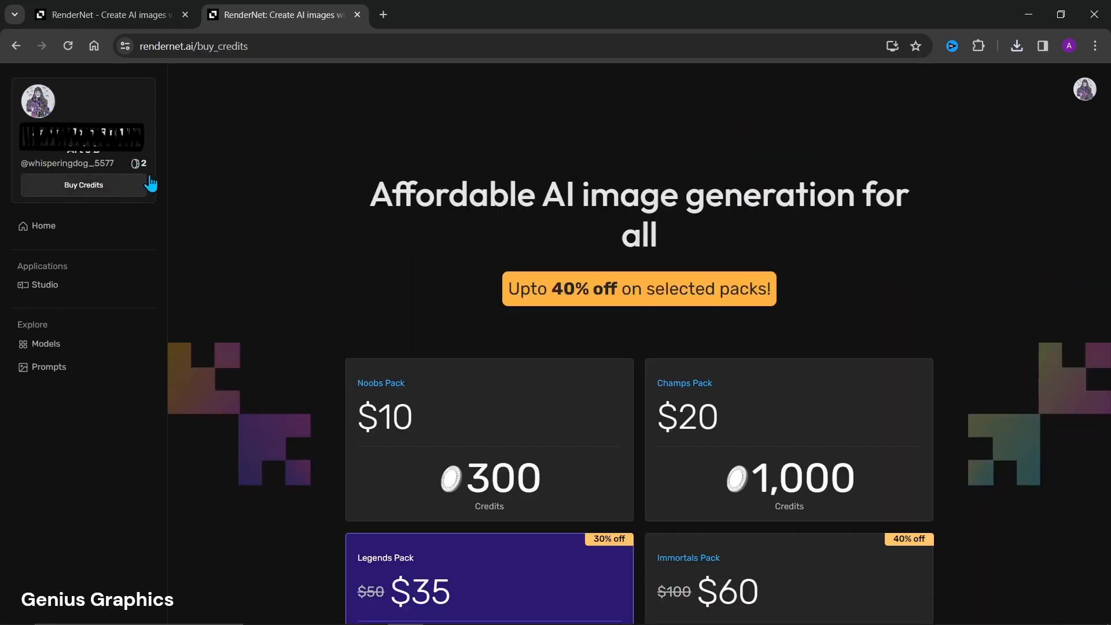
{"action": "scroll", "coordinate": [292, 263], "scroll_direction": "down", "scroll_amount": 1}
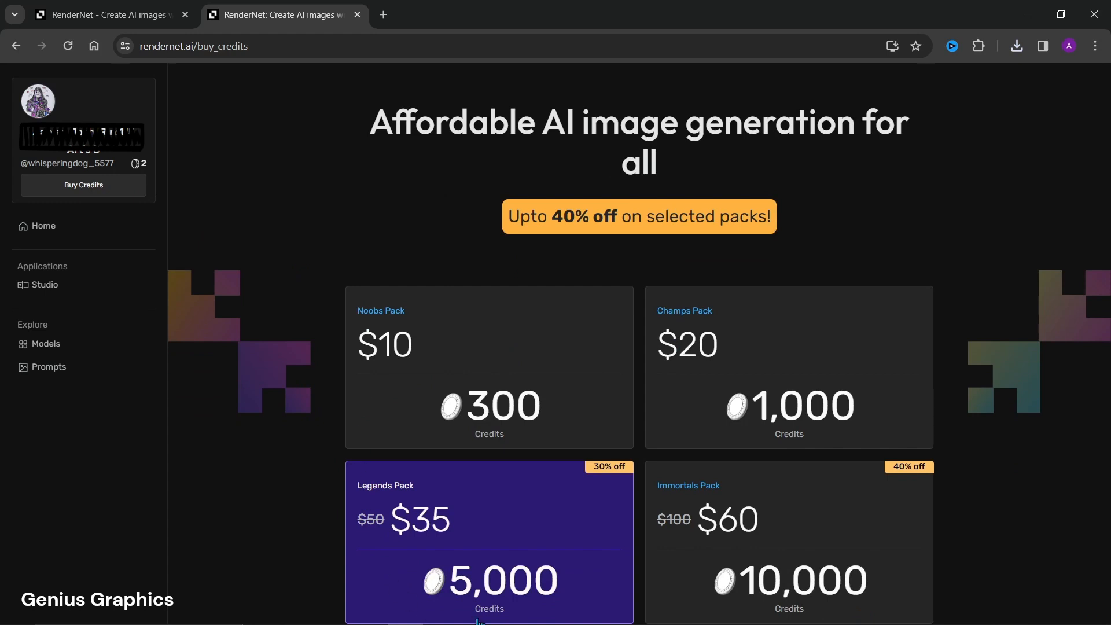
{"action": "scroll", "coordinate": [584, 616], "scroll_direction": "down", "scroll_amount": 1}
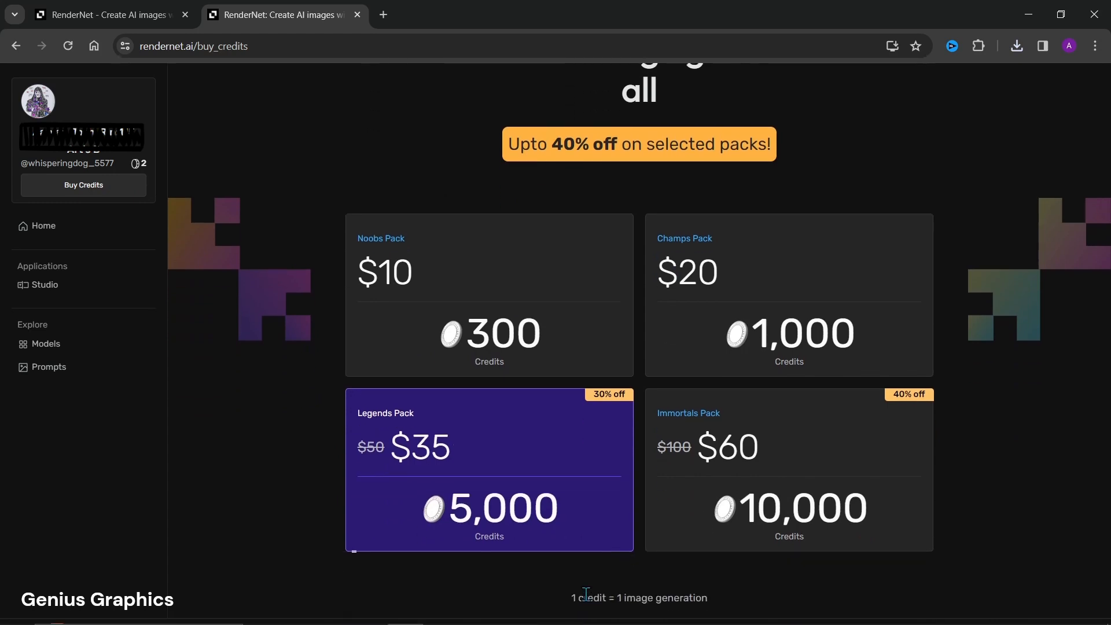